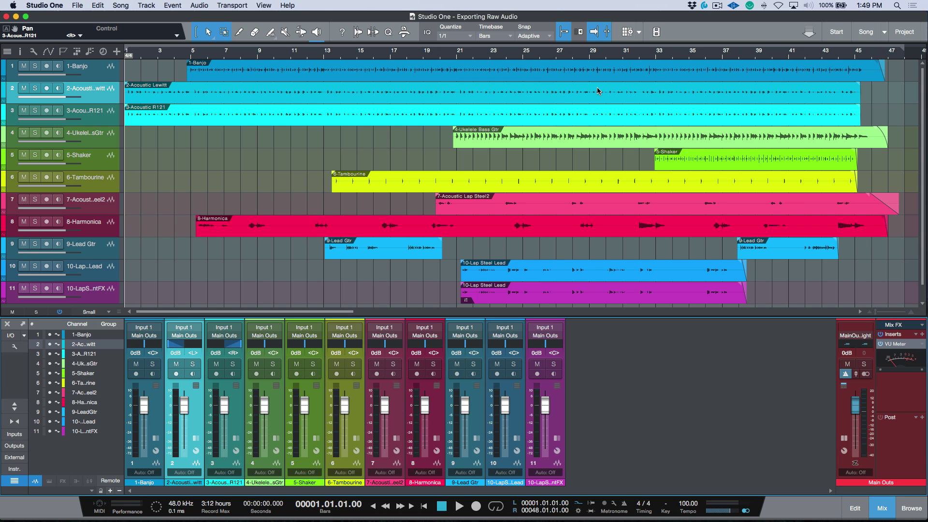
click(625, 74)
click(633, 98)
click(633, 122)
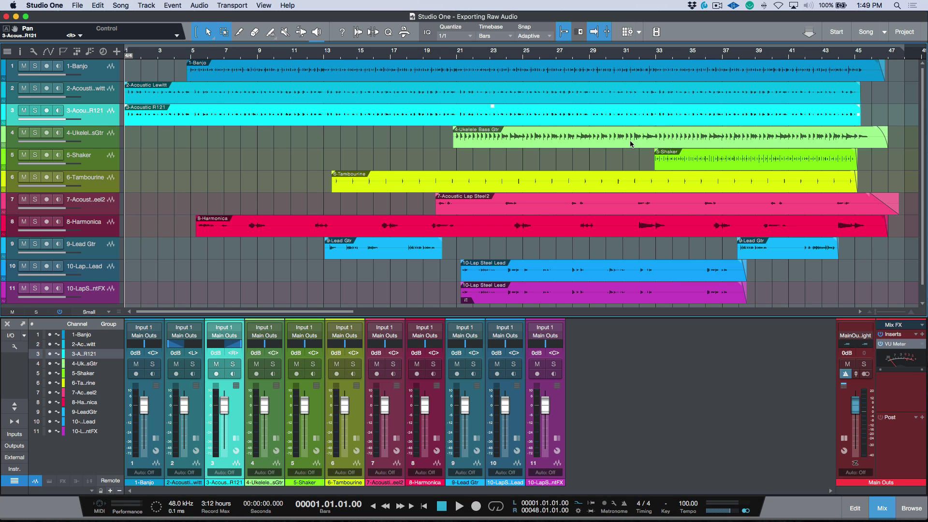
click(628, 144)
click(697, 159)
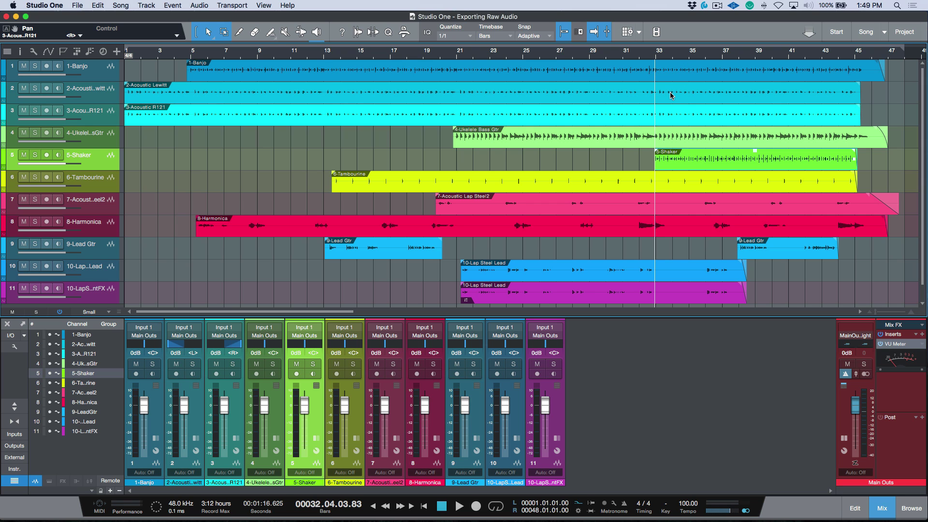
- Select the 2-Acoustic Lewitt event, lower its channel volume to about -22.6 dB and reset the fader to 0 dB
click(682, 99)
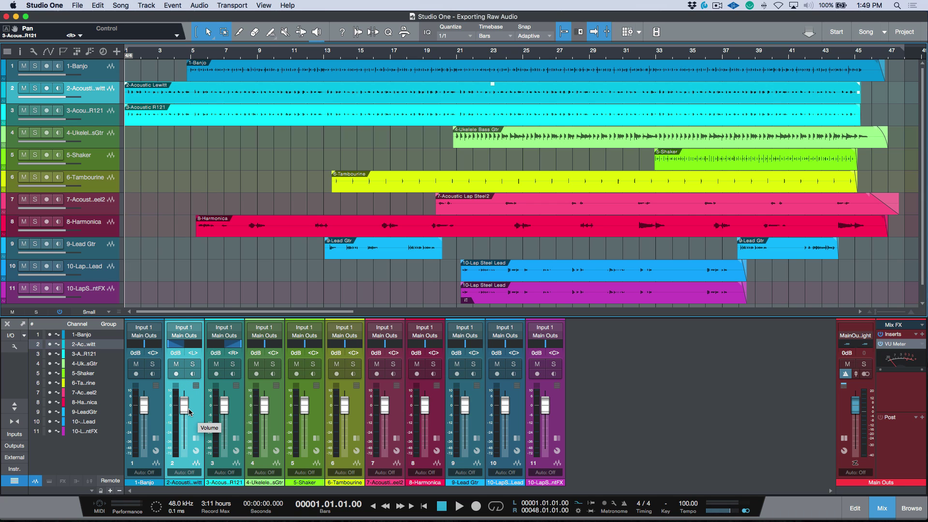
drag(188, 411, 182, 431)
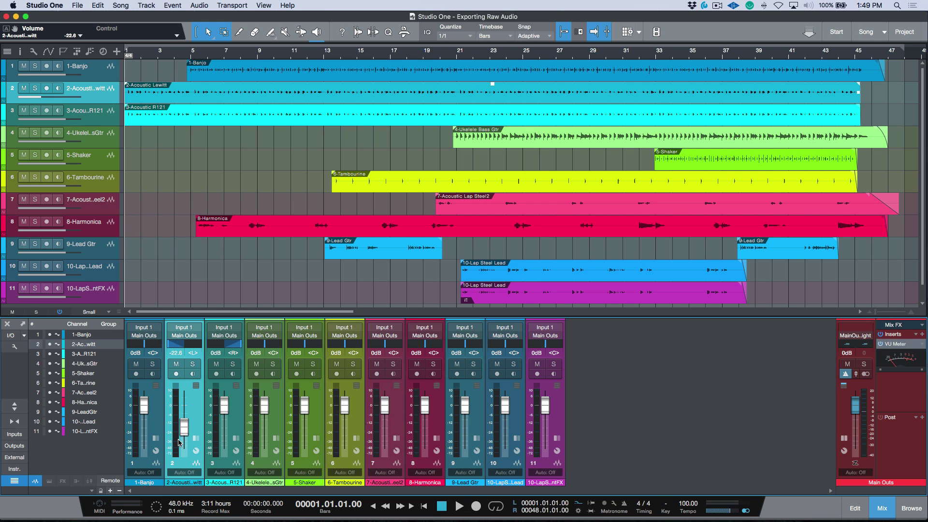
alt+click(184, 430)
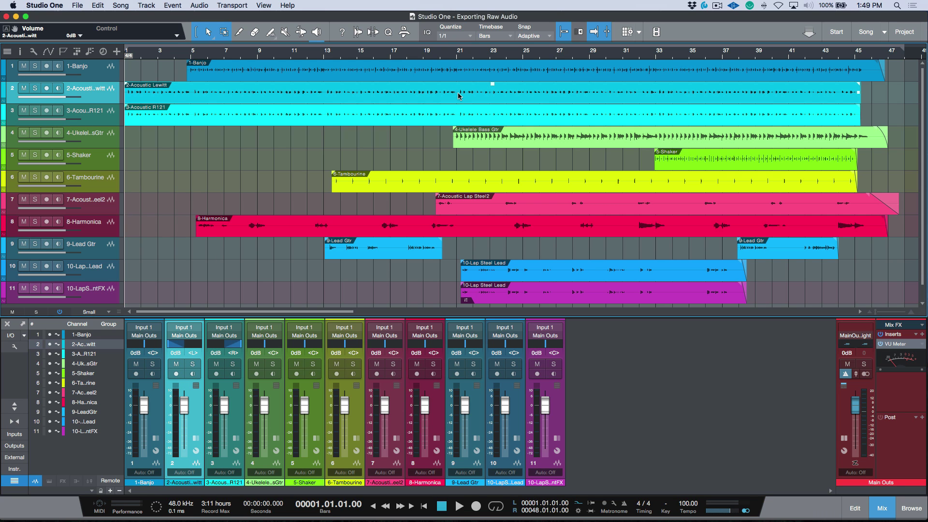
- Locate the 2-Acoustic Lewitt event's audio file in the Pool and reveal it in Finder
right_click(487, 96)
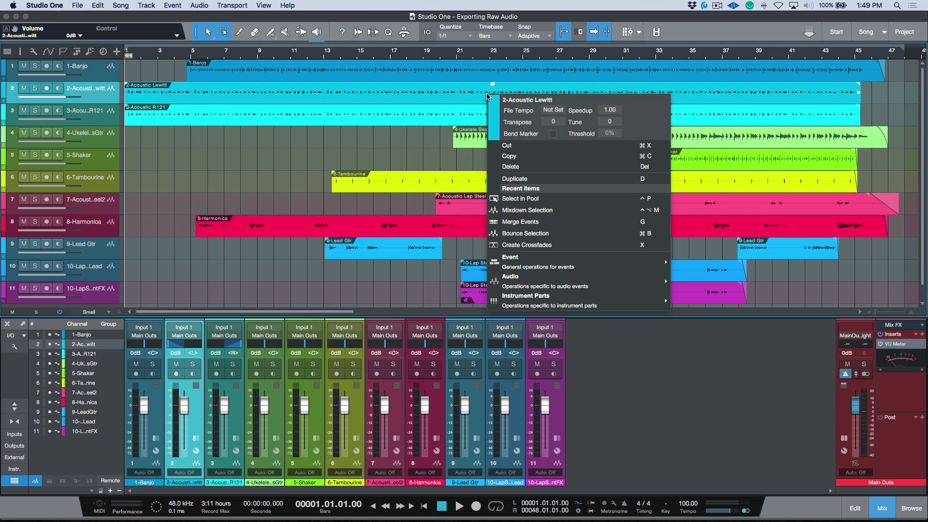
mouse_move(527, 281)
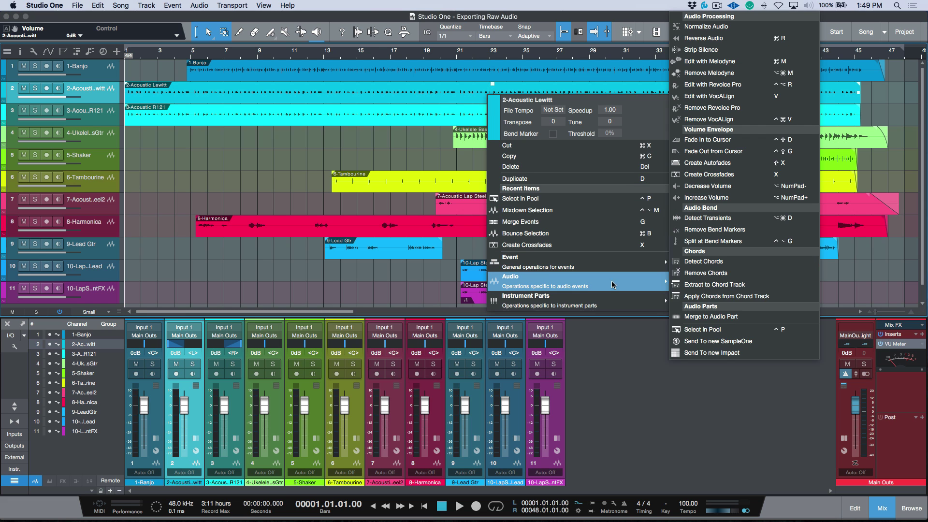
click(695, 329)
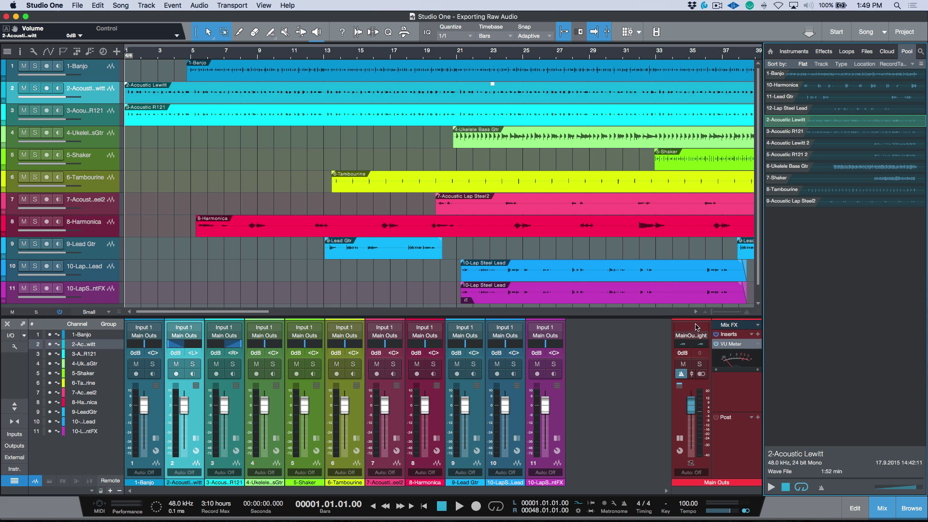
right_click(816, 123)
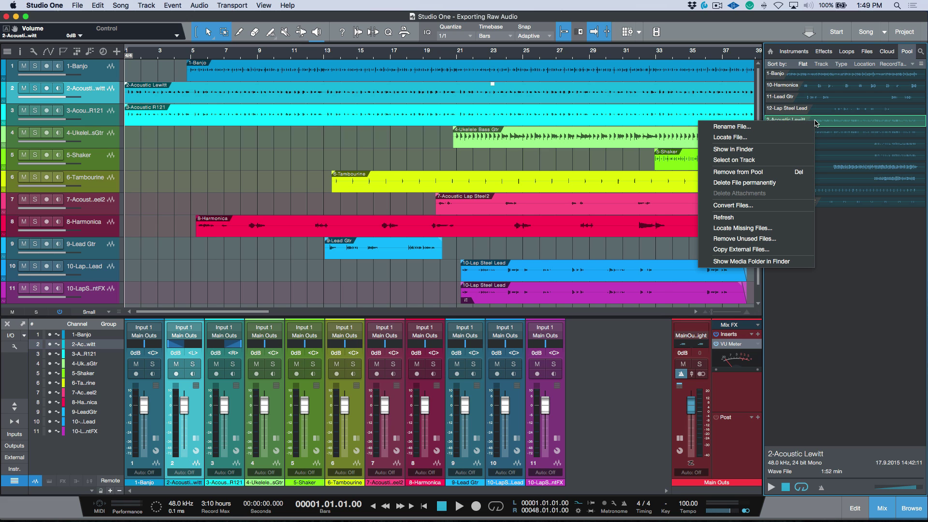
click(779, 149)
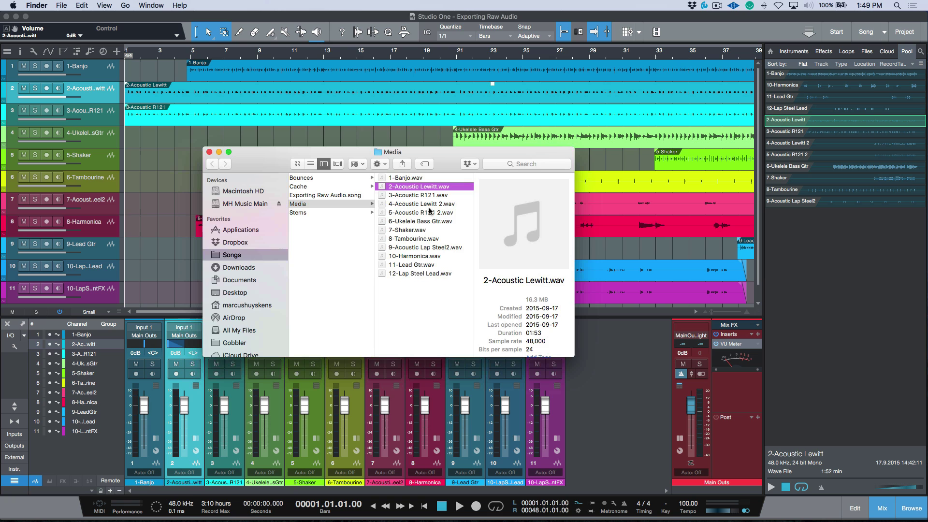
- Preview 2-Acoustic Lewitt.wav at several playback positions, then close the preview and the Finder window and hide the browser
key(space)
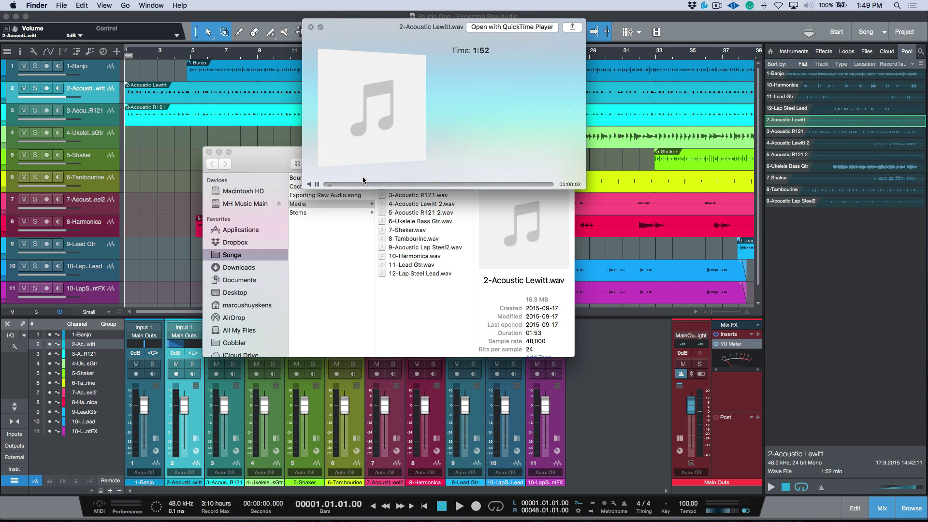
click(401, 185)
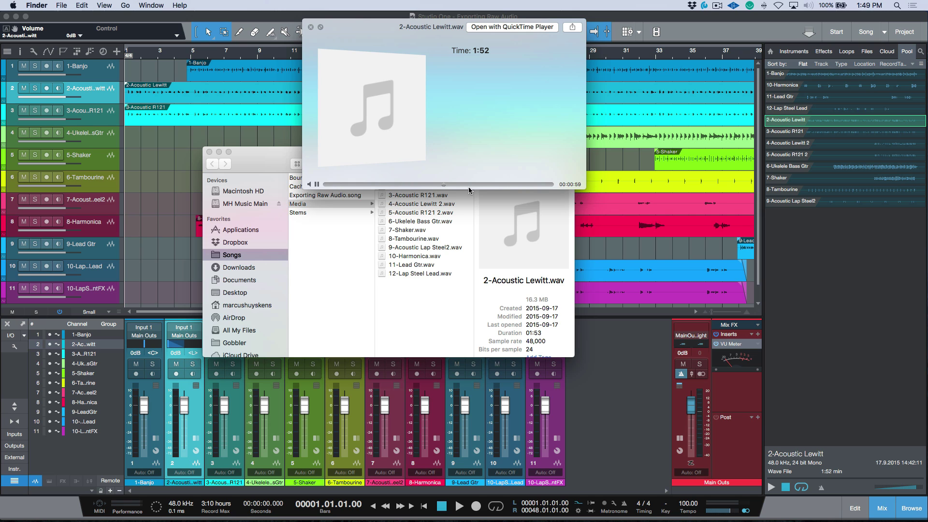
drag(468, 186, 475, 187)
click(310, 27)
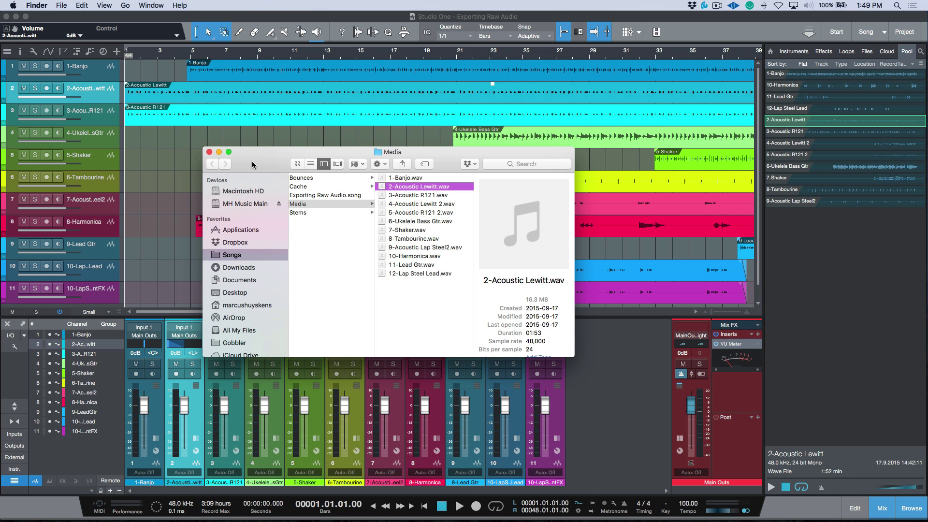
click(209, 152)
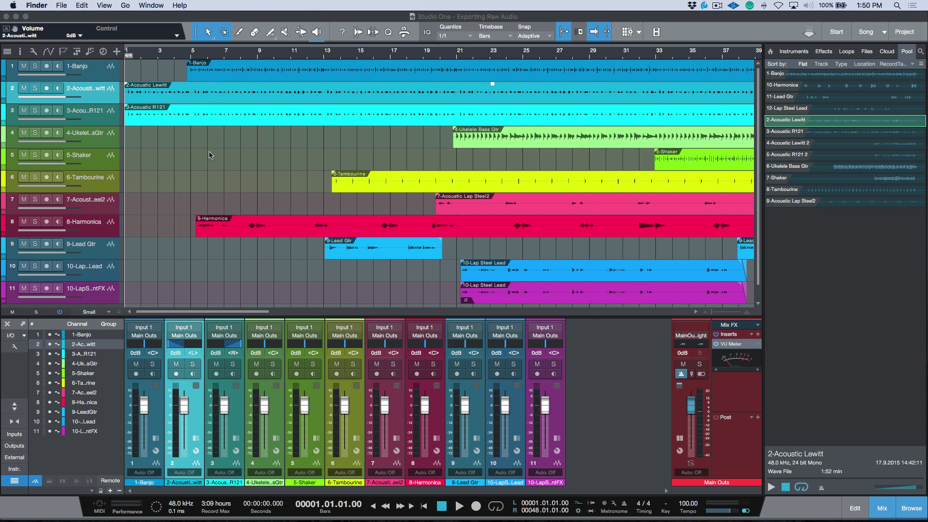
click(913, 511)
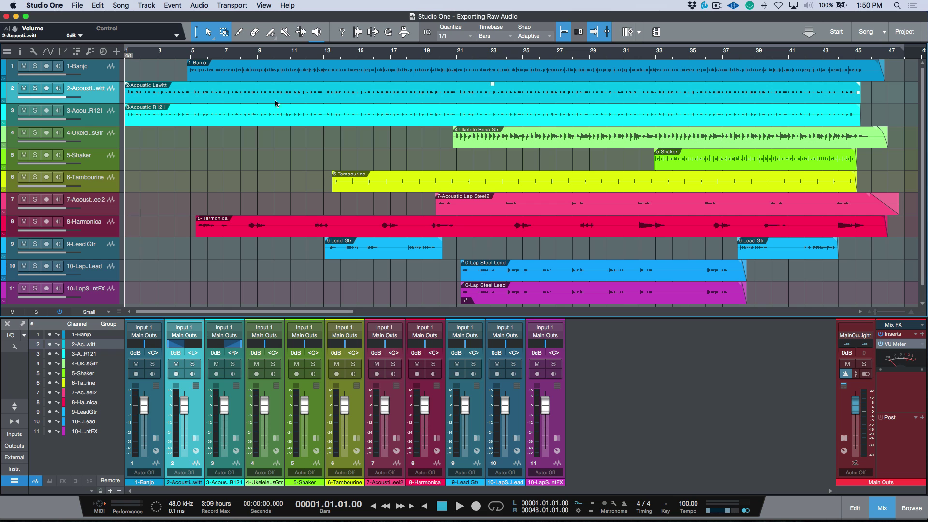
- Audition the starts of the Acoustic Lap Steel2, Harmonica and Ukelele Bass Gtr events
click(480, 207)
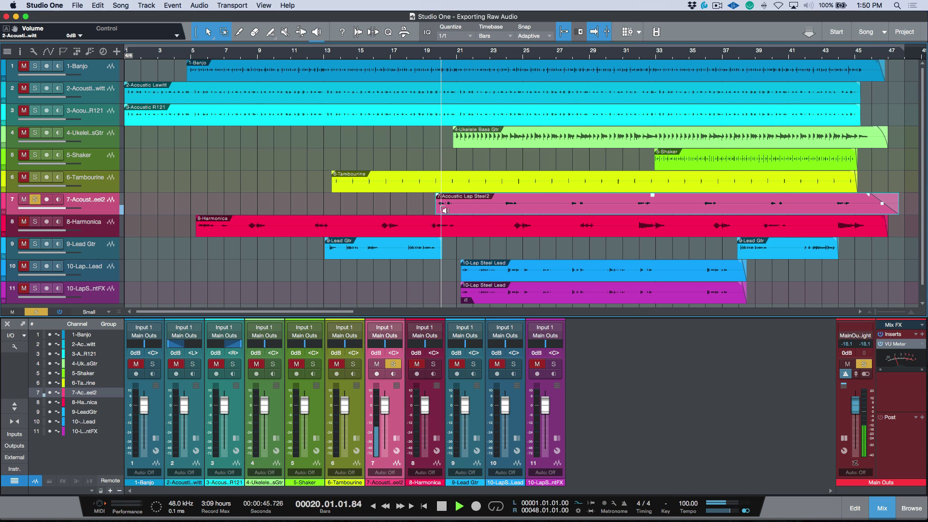
drag(443, 210, 443, 211)
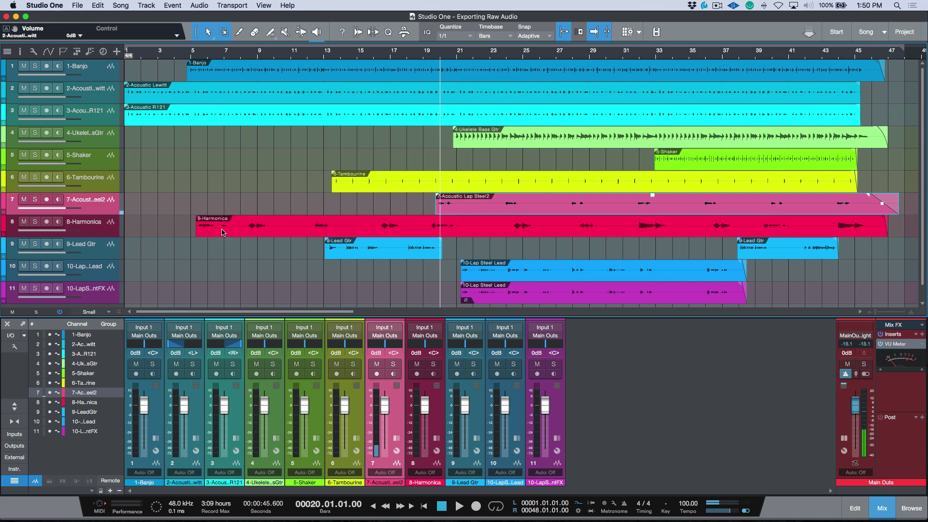
drag(203, 234, 204, 234)
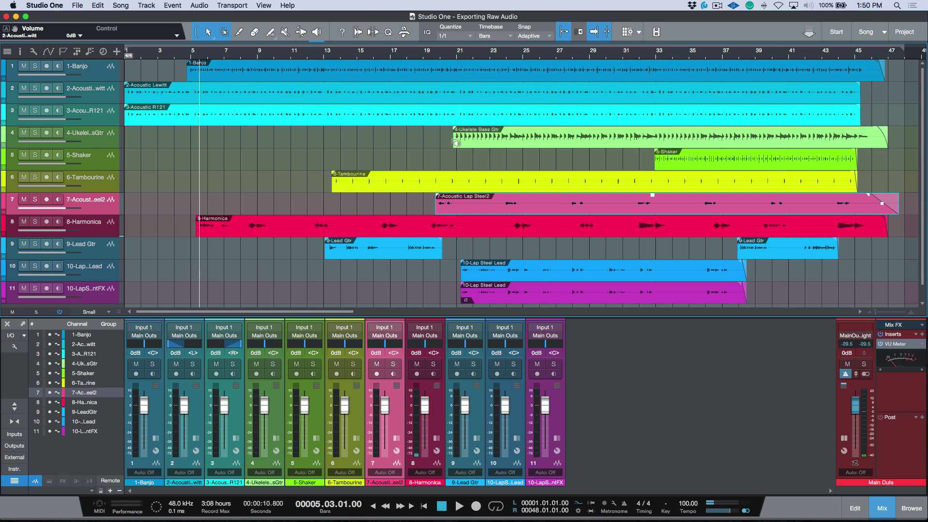
drag(459, 142, 461, 142)
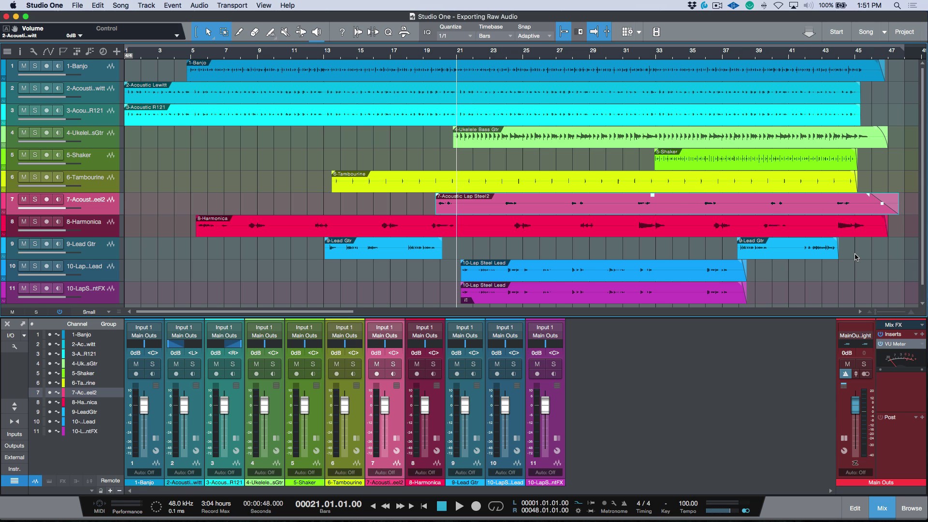
- Select the 10-Lap Steel Lead event on track 11, the version with Event FX
click(824, 257)
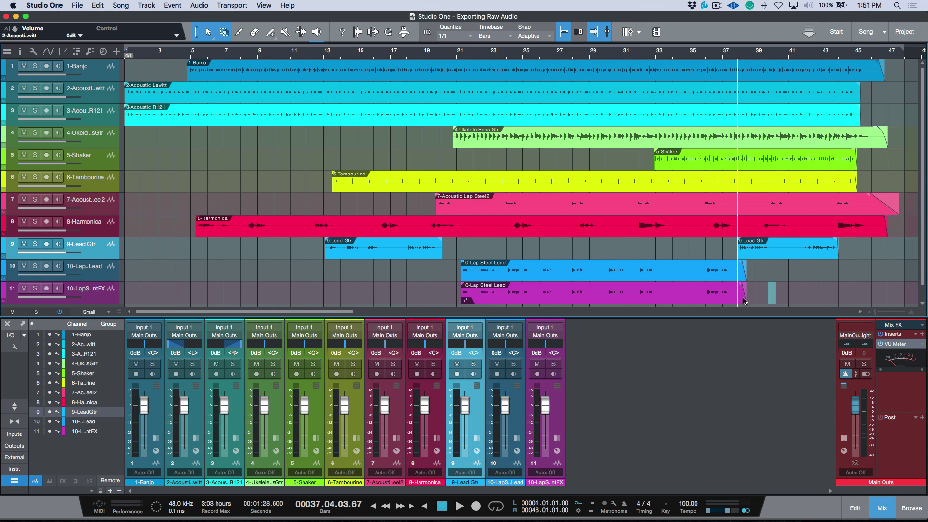
click(689, 297)
drag(601, 284, 604, 293)
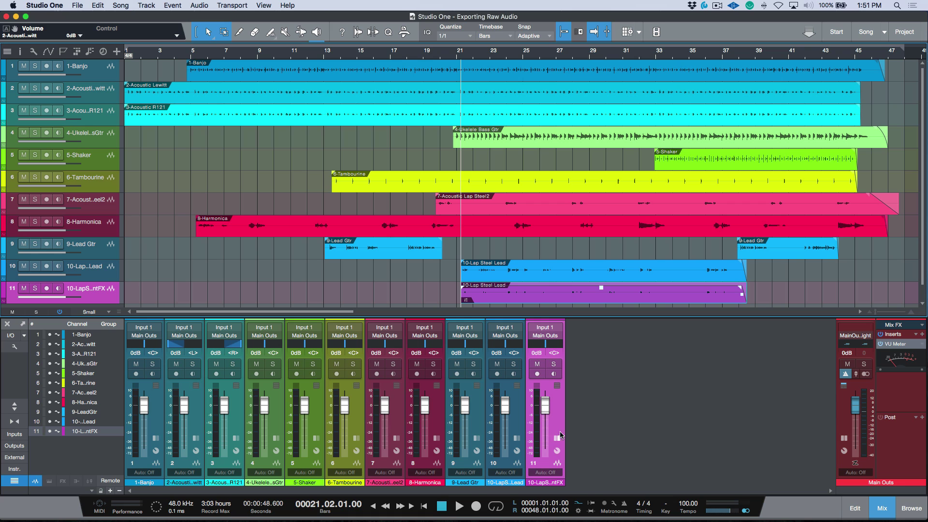
- Lower the volume of track 11's channel to about -18.2 dB and reset the fader to 0 dB
drag(545, 407, 544, 432)
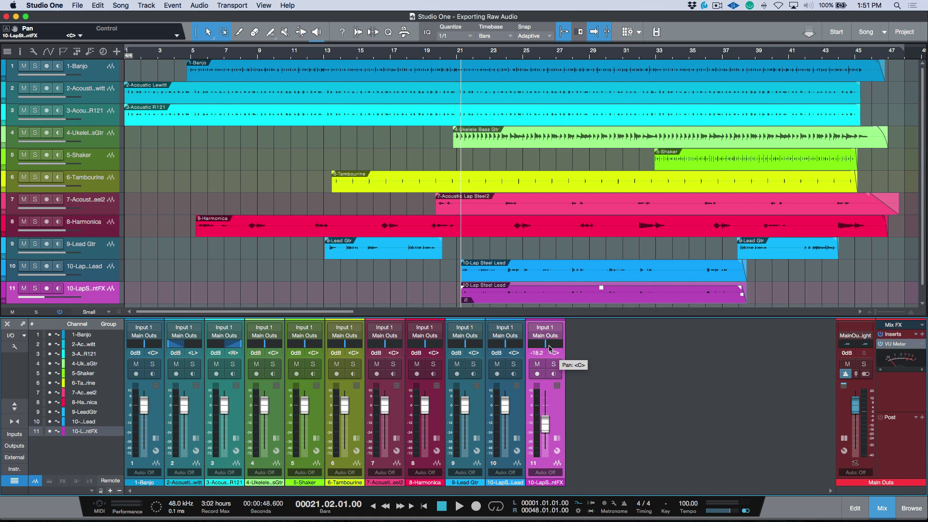
alt+click(544, 427)
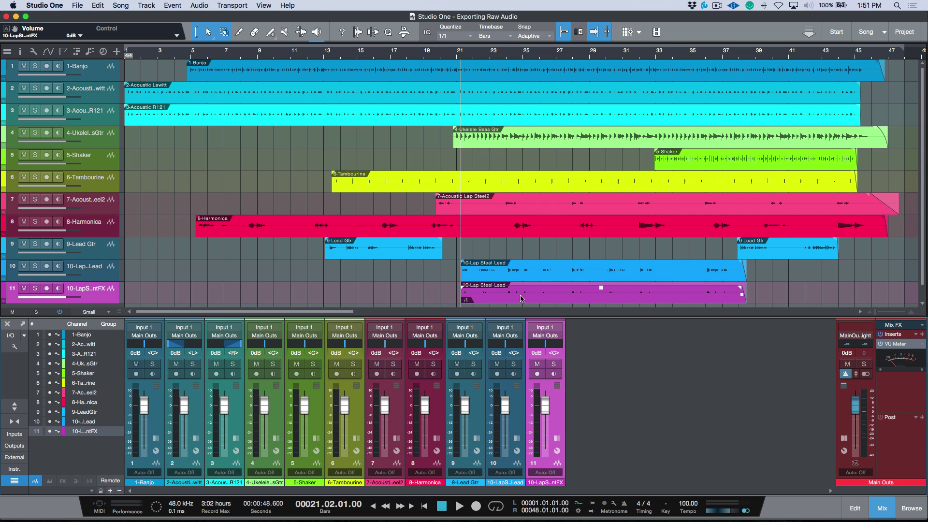
- Open the Saturation Knob event effect of track 11's Lap Steel Lead event, solo the track and start playback
click(466, 300)
click(483, 315)
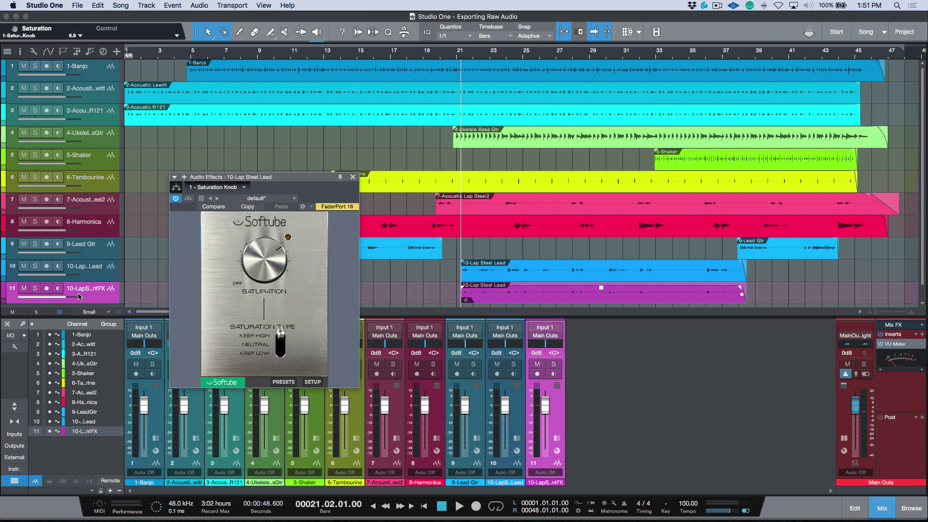
click(34, 288)
key(space)
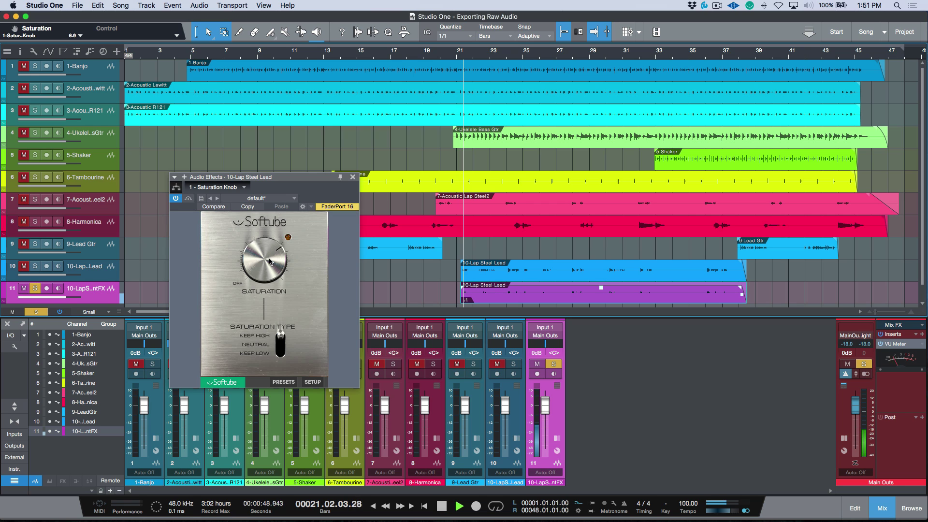
- Raise the Saturation Knob's saturation to 8.5 during playback, then stop playback and close the effect window
scroll(269, 259, up, 3)
scroll(269, 259, up, 3)
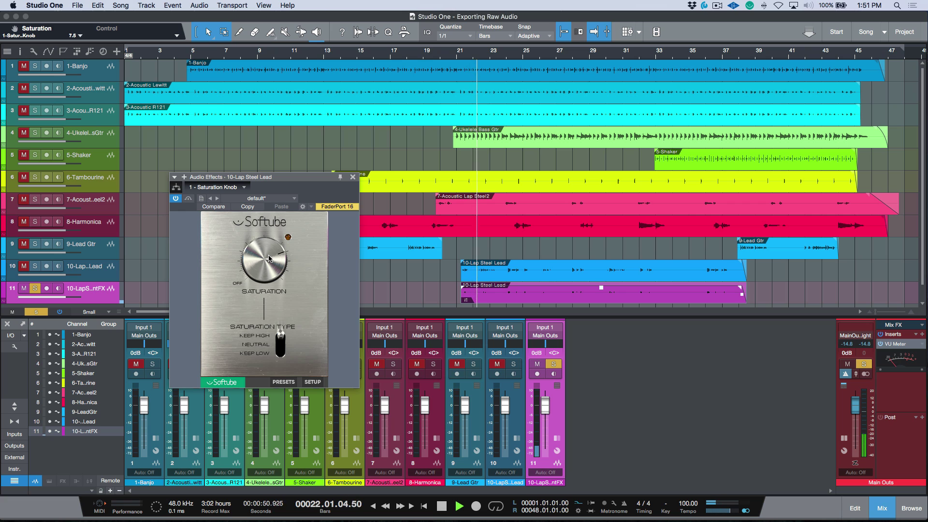
scroll(271, 250, up, 2)
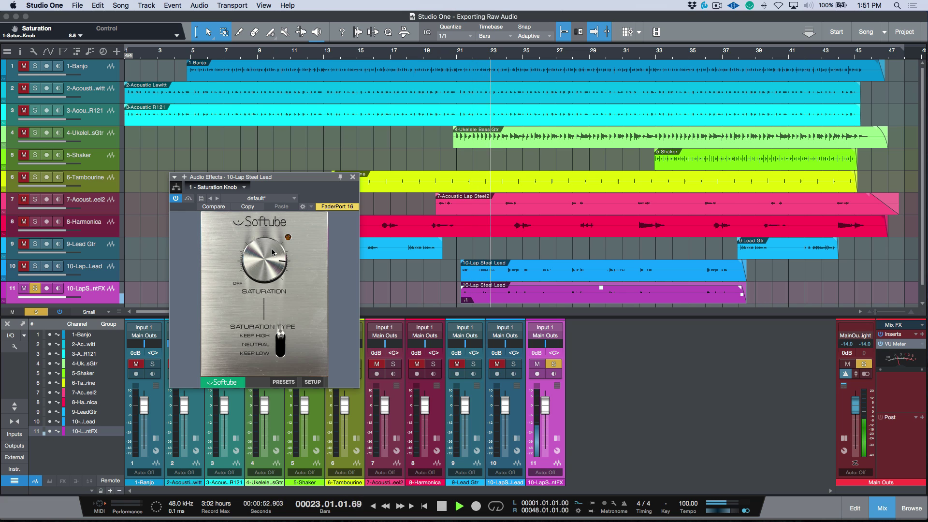
key(space)
click(353, 178)
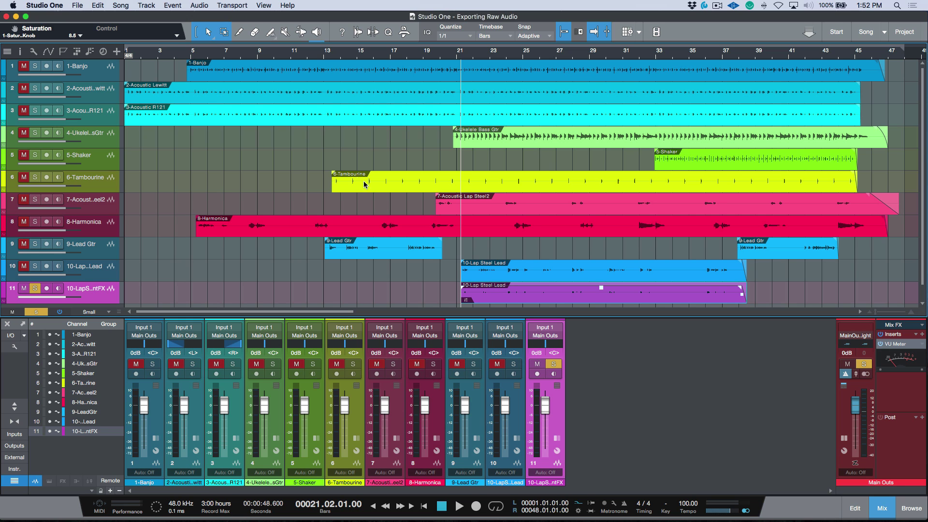
- Reopen the Saturation Knob effect from the track 11 event to view its settings, and close it again
mouse_move(467, 303)
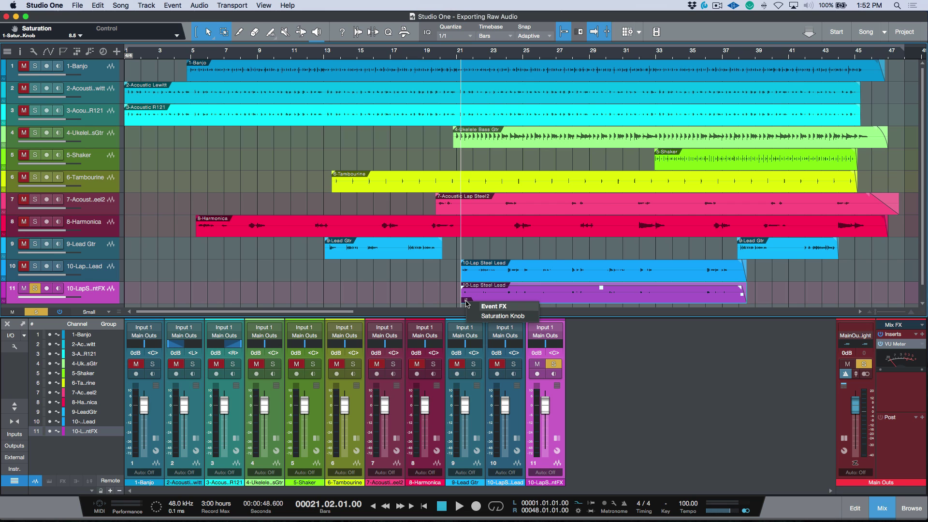
click(487, 317)
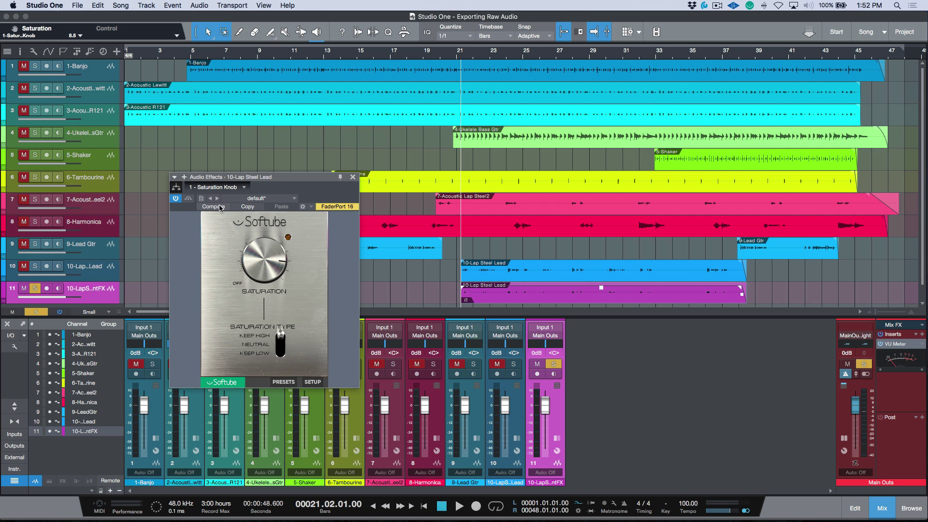
click(352, 176)
- Show the inspector for the track 11 event, expand its Event FX section to view the inserts, and hide the inspector
click(20, 51)
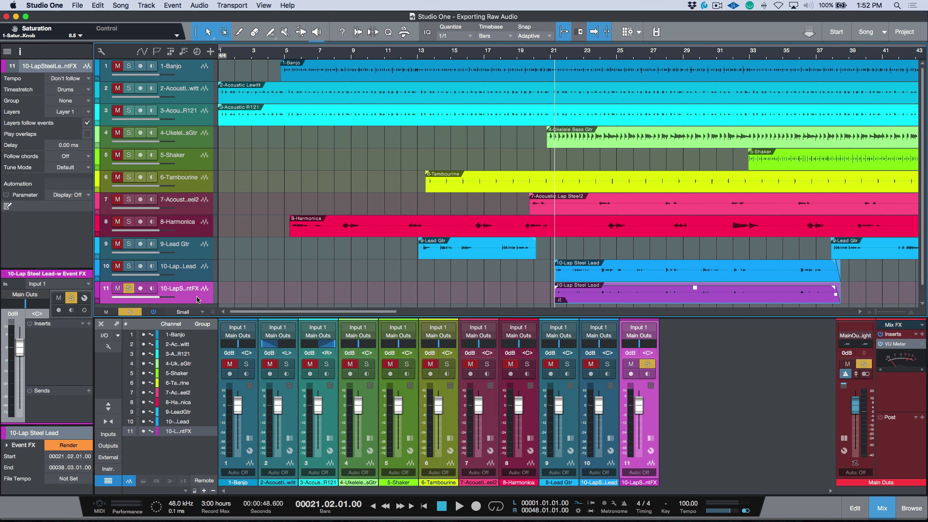
click(6, 445)
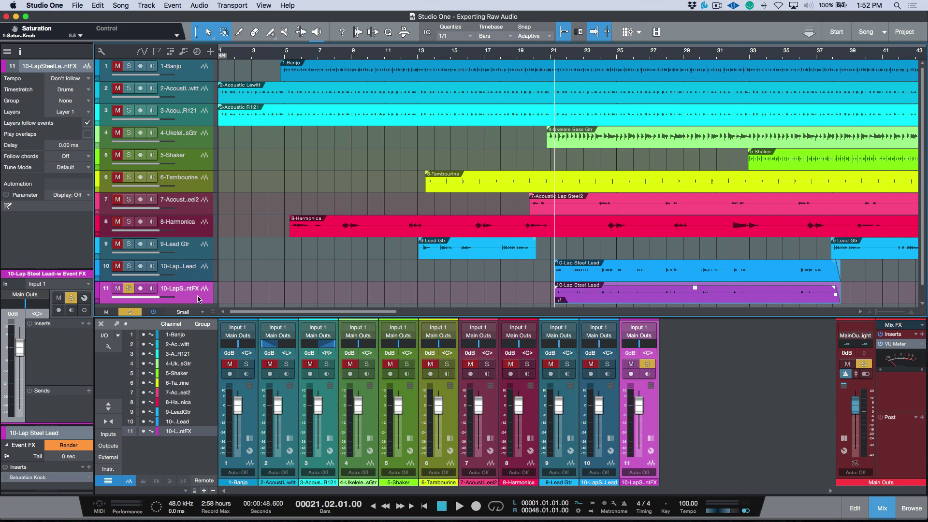
click(20, 53)
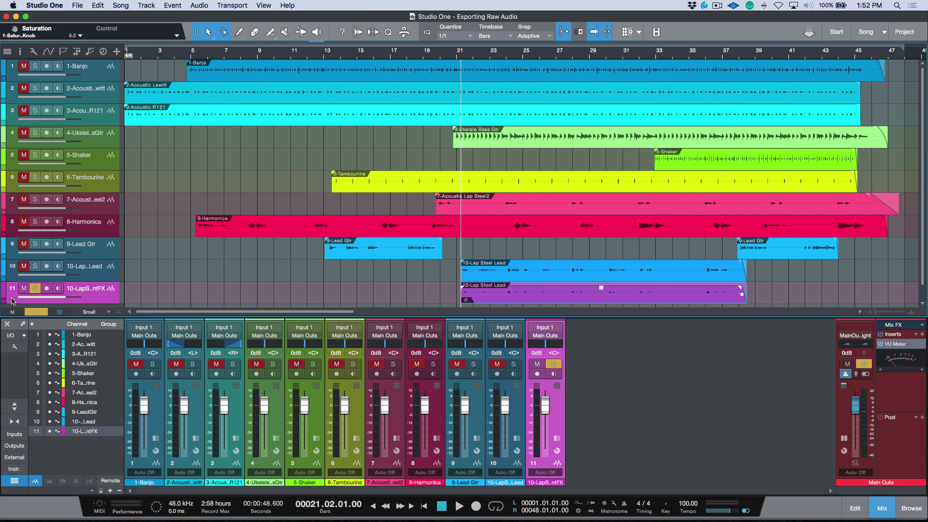
click(20, 52)
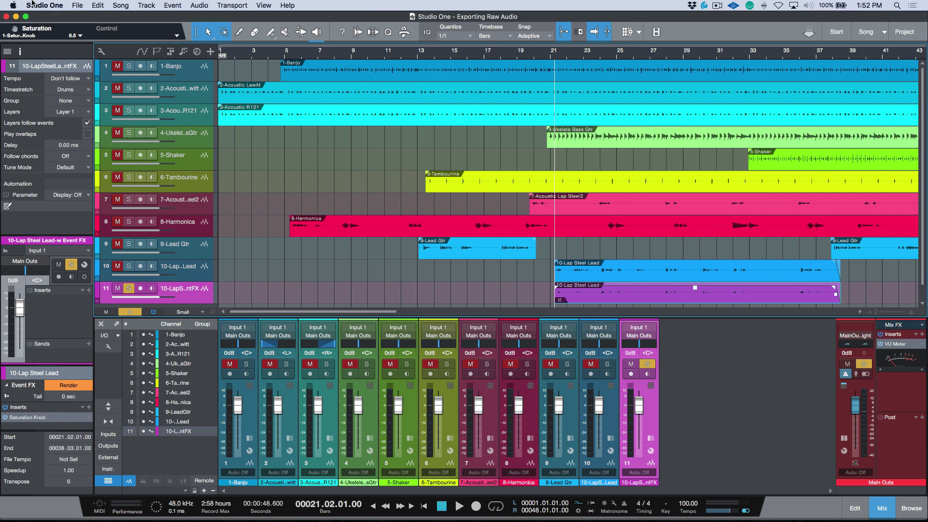
click(20, 52)
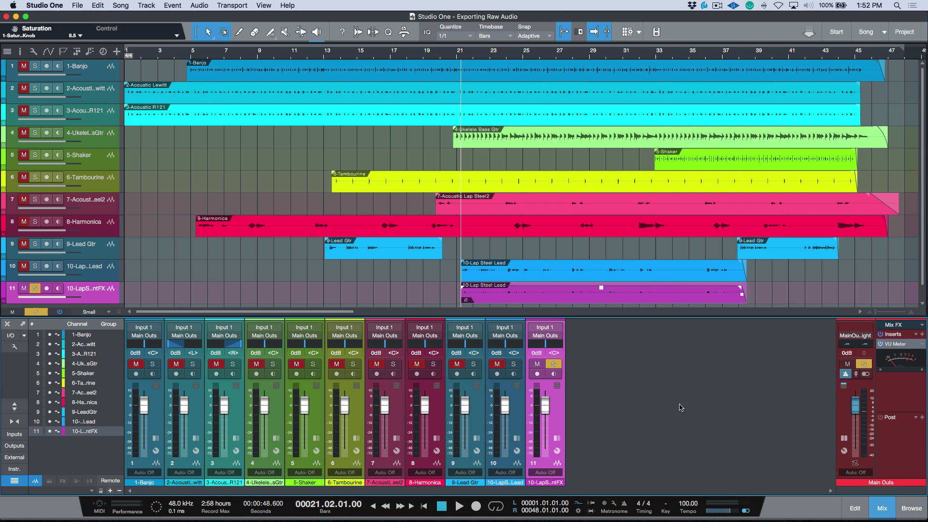
- Turn off the solo on track 11, the Lap Steel Lead with event effects
click(553, 365)
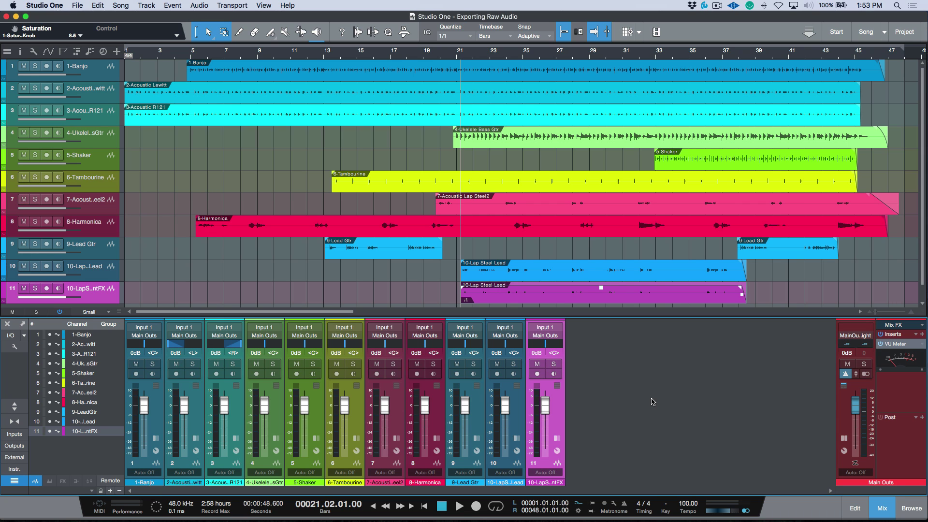
- Review the Export Stems options with Tracks as the source and Preserve mono tracks enabled, and cancel without exporting
click(118, 6)
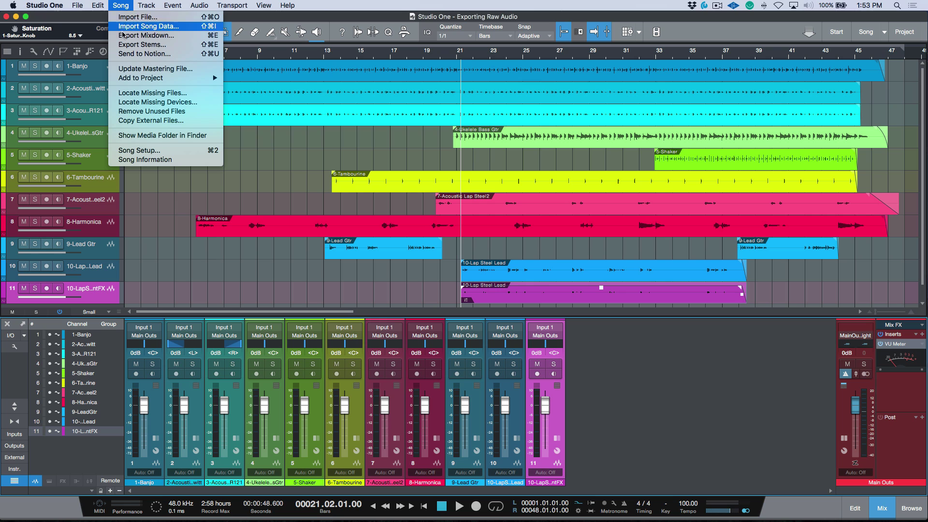
click(131, 45)
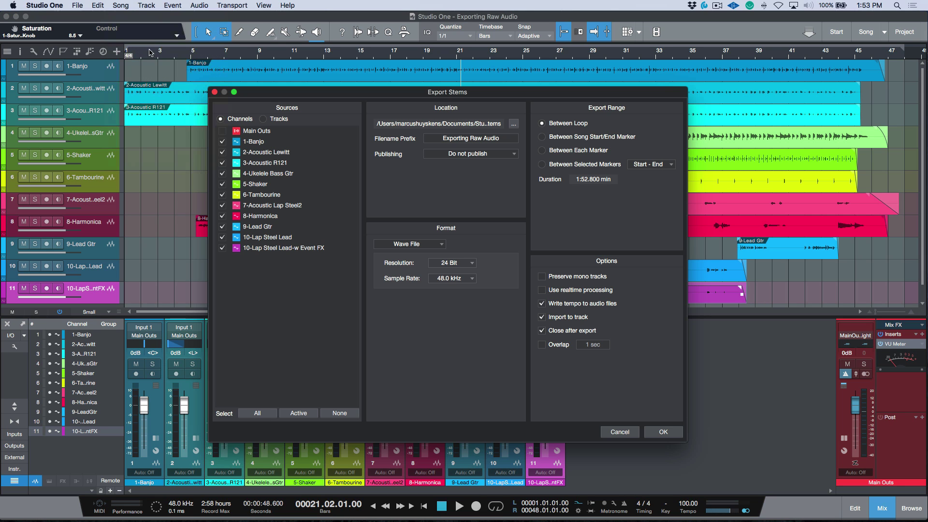
click(542, 276)
click(262, 119)
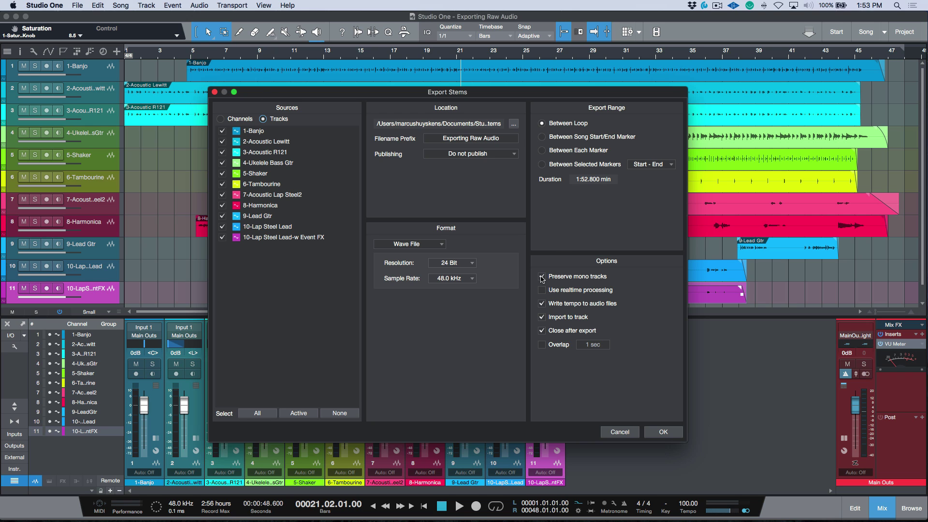
click(620, 431)
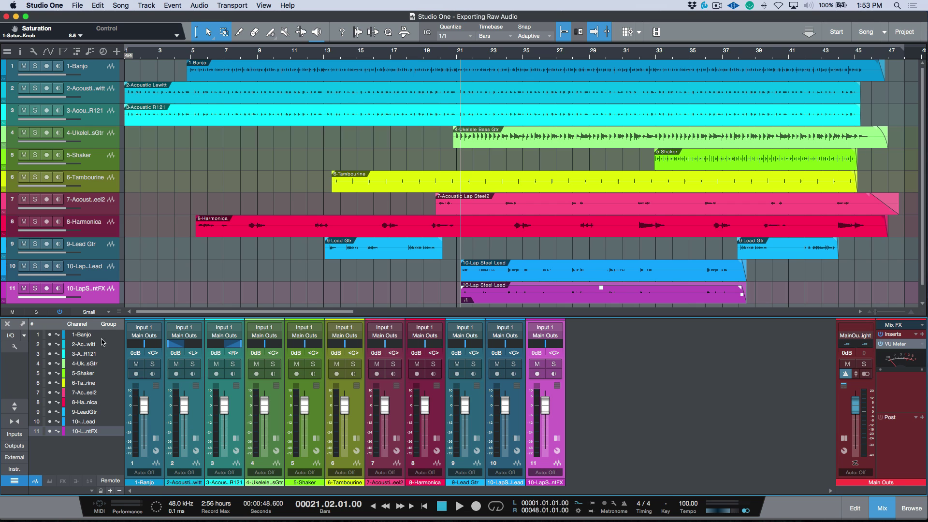
- Expand the mixer console to inspect the channels' inserts and sends, and collapse it again
click(15, 405)
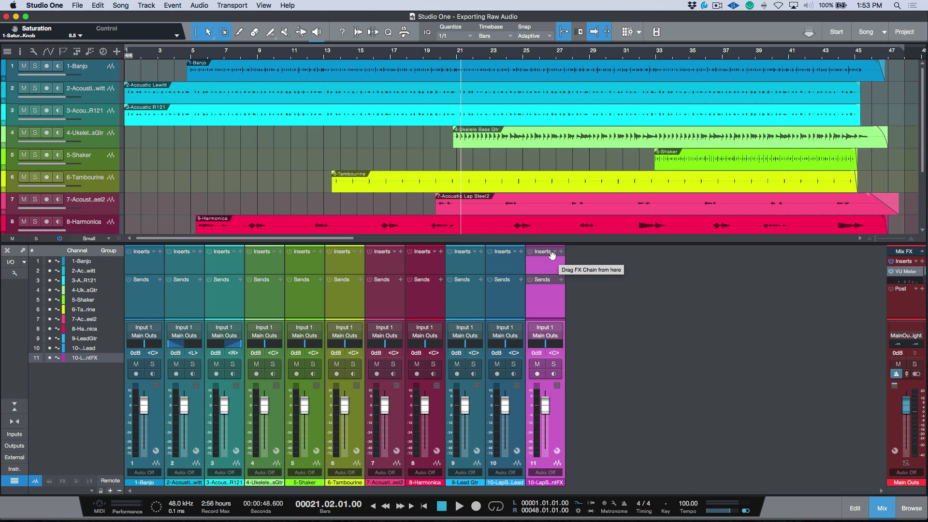
click(14, 406)
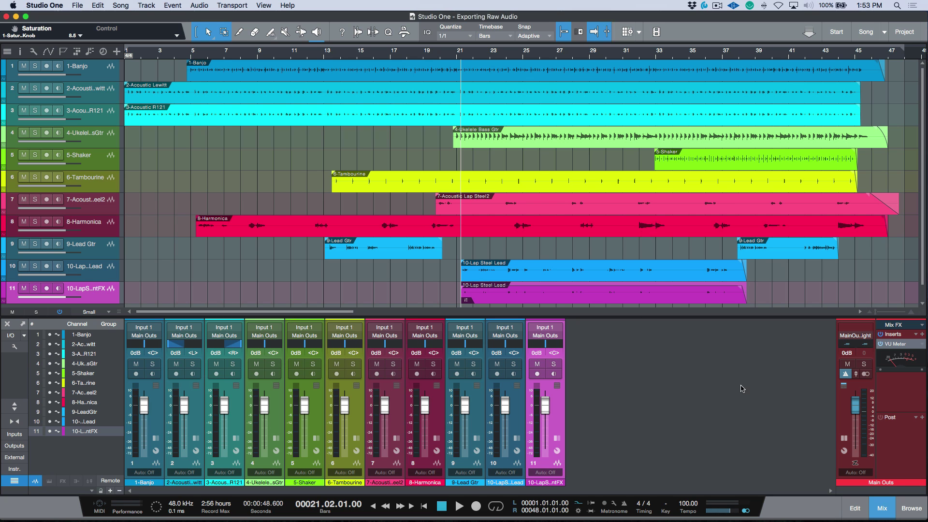
- Browse to the RAW AUDIO FILES location and select the RAW Audio Regions-100bpm folder
click(911, 514)
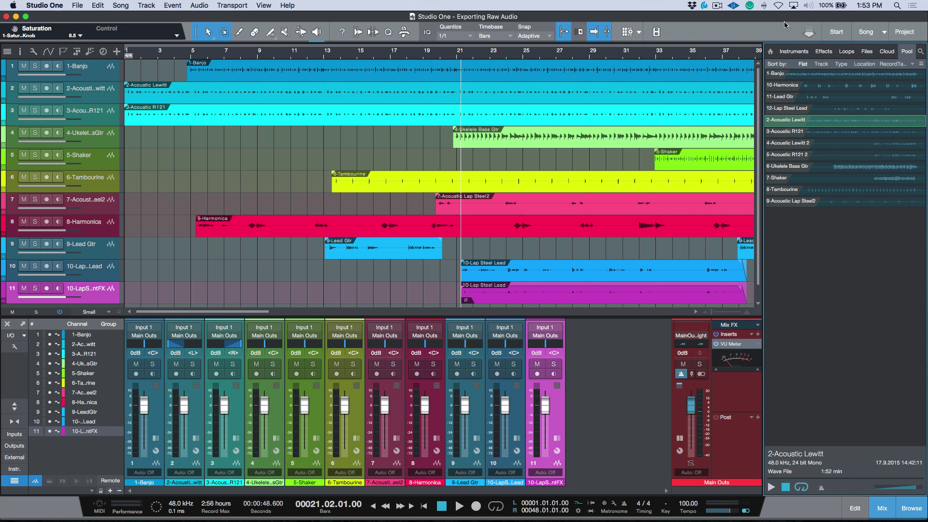
click(872, 63)
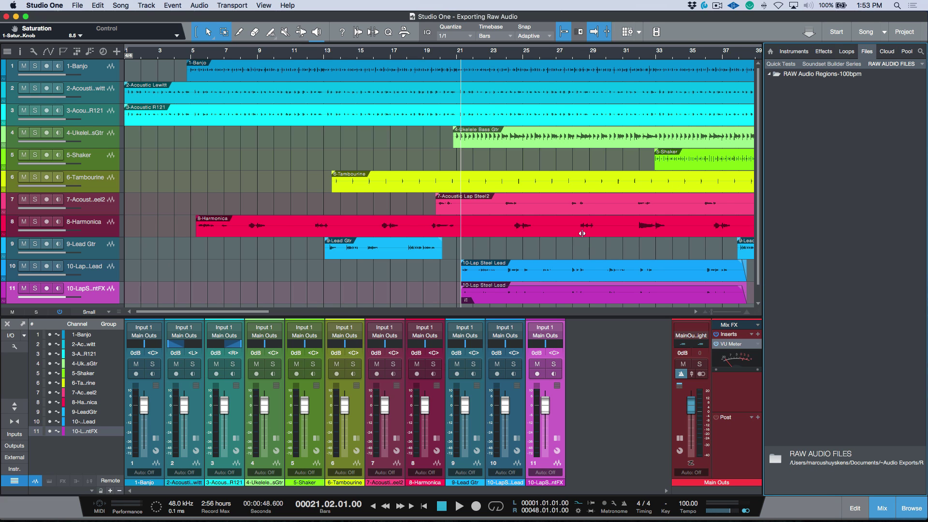
key(w)
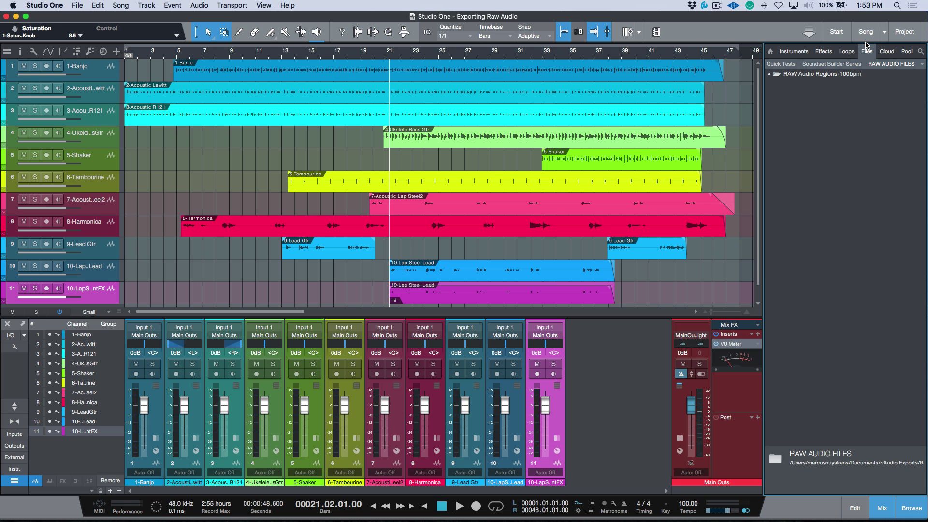
click(770, 76)
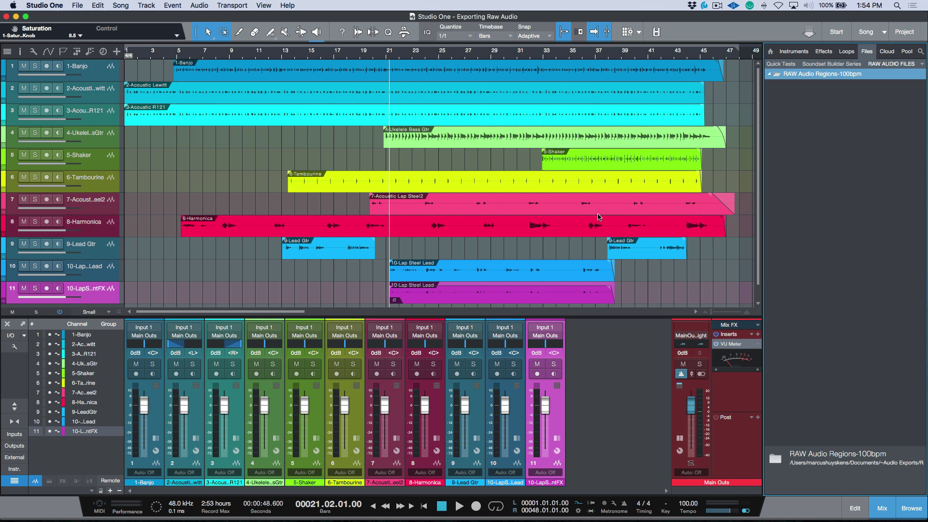
- Switch to the Range tool and try a range across track 9 spanning both Lead Gtr events, and clear it
click(333, 256)
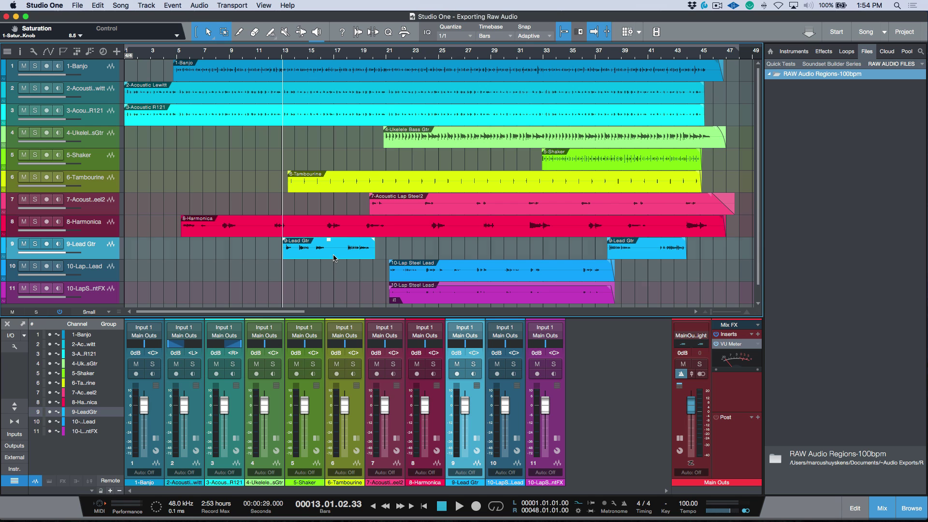
click(611, 255)
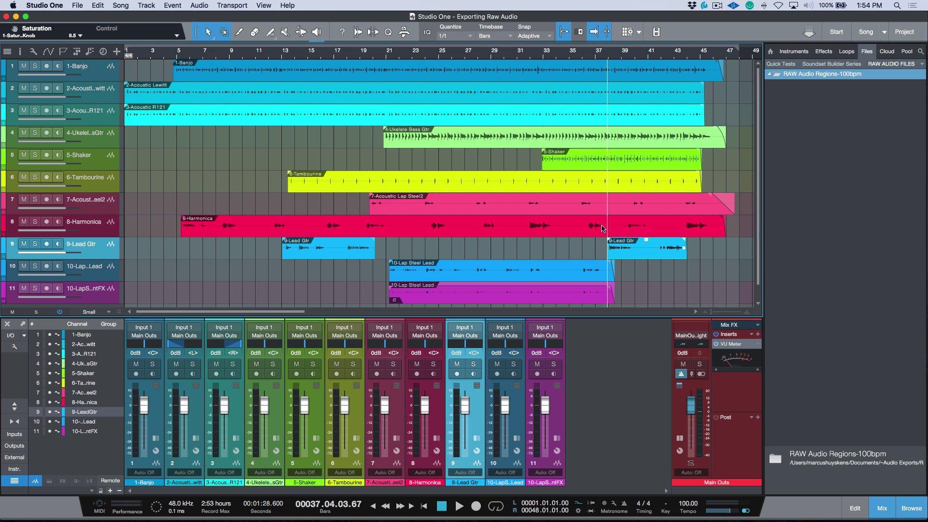
click(224, 33)
drag(724, 248, 175, 245)
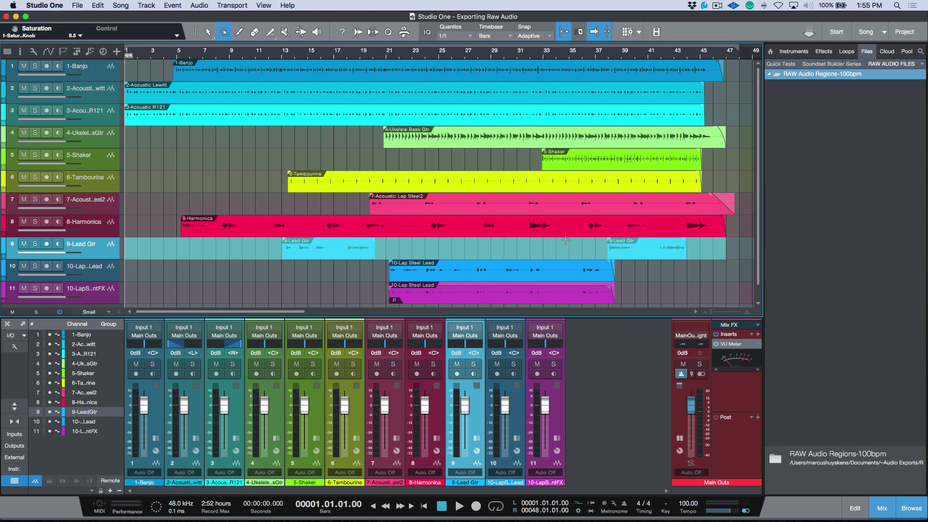
click(753, 164)
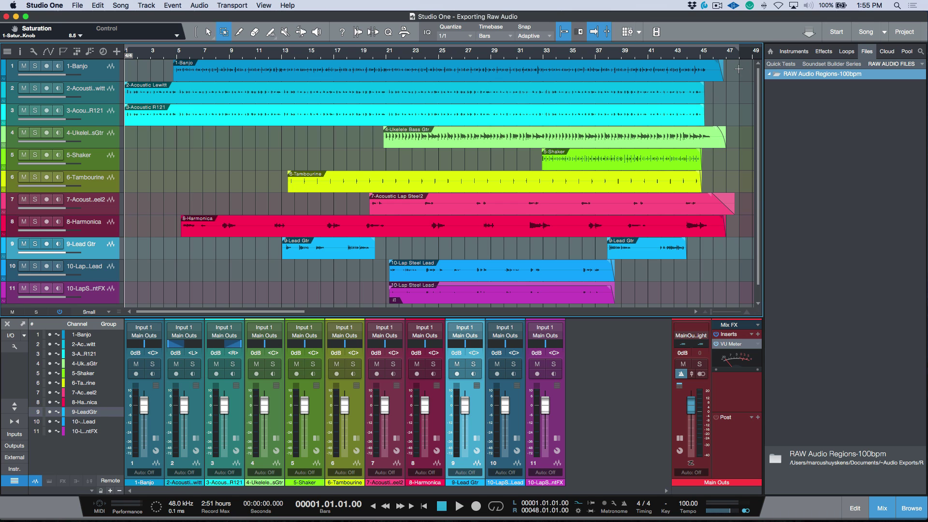
- Select a range over all eleven tracks from bar 1 to bar 48 and export it as Wave Files into RAW Audio Regions-100bpm
drag(735, 90, 102, 292)
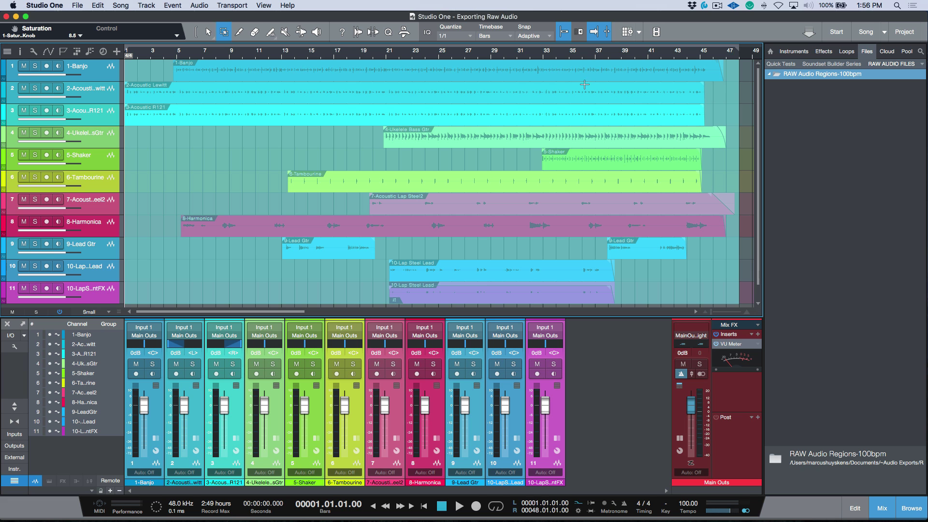
drag(473, 73, 801, 77)
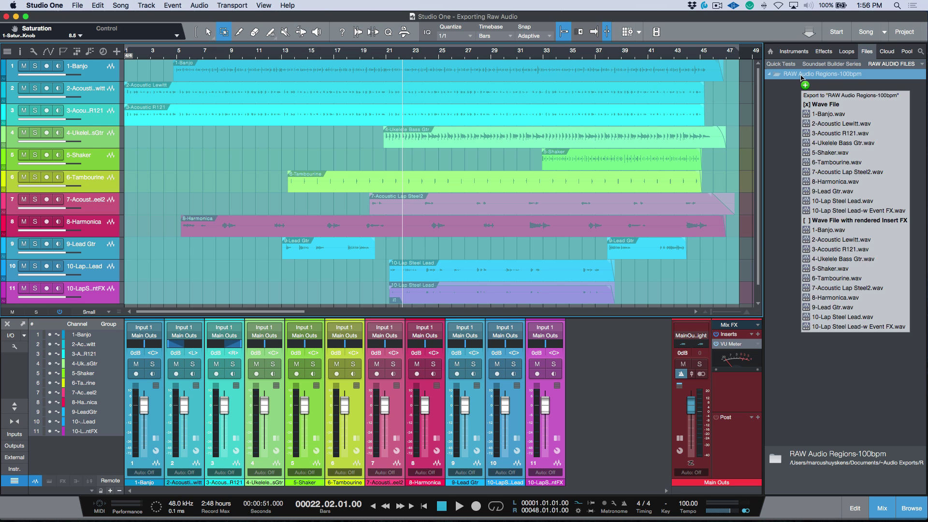
key(shift)
key(shift)
drag(801, 77, 801, 78)
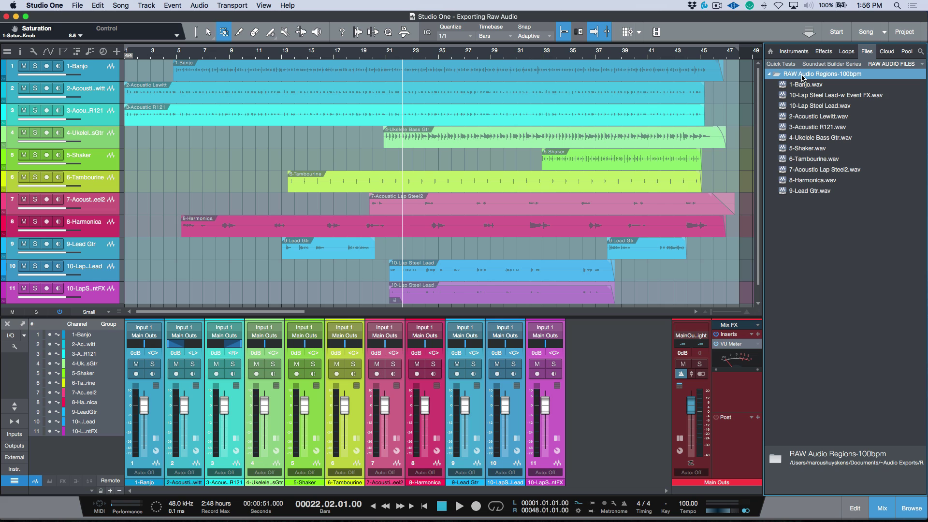
- Check the file details of the exported 1-Banjo, both 10-Lap Steel Lead and 2-Acoustic Lewitt wave files
click(816, 86)
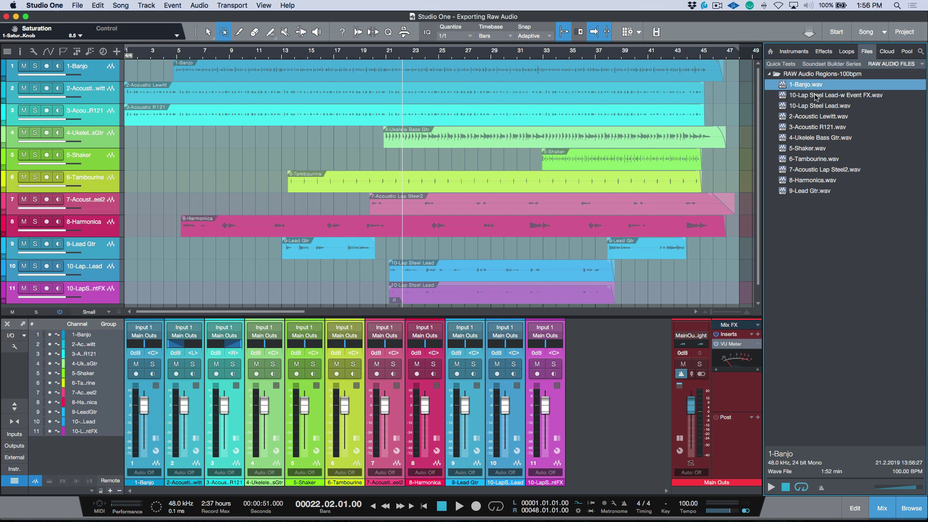
click(816, 96)
click(816, 106)
click(816, 117)
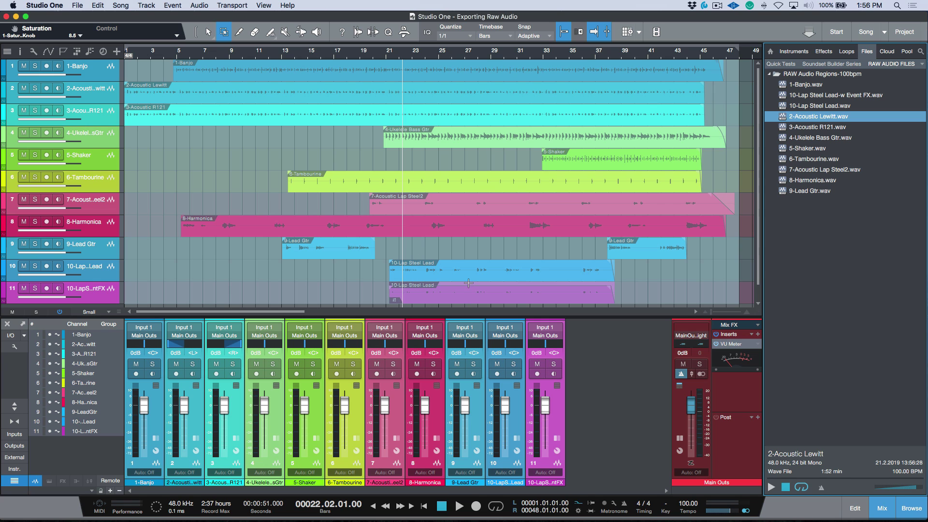
key(Up)
key(Up)
key(Up)
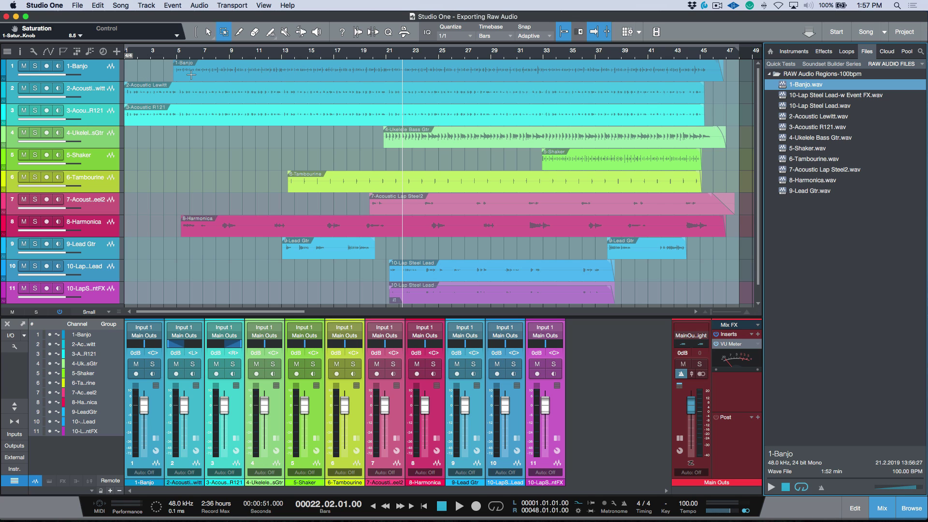
- Check the file details of the exported wave files from 2-Acoustic Lewitt through 7-Acoustic Lap Steel2
click(819, 117)
click(817, 127)
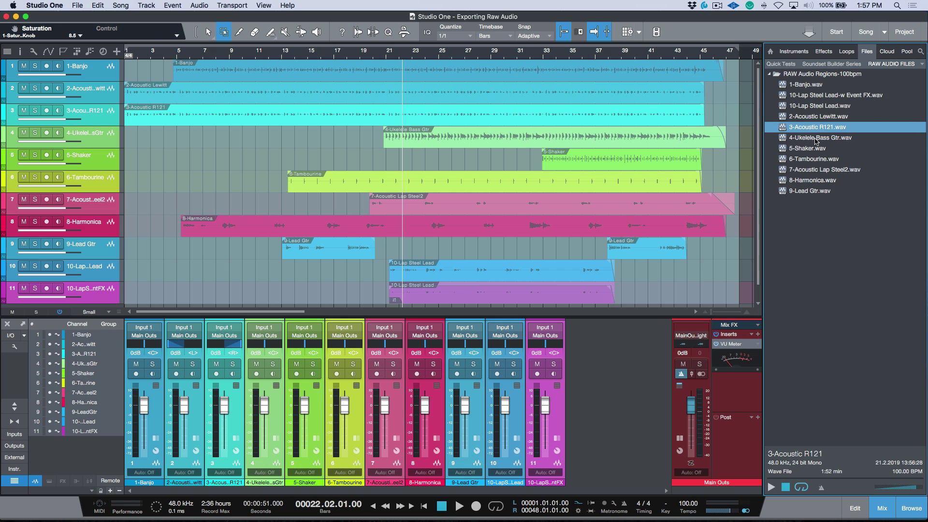
click(817, 138)
click(816, 148)
click(823, 159)
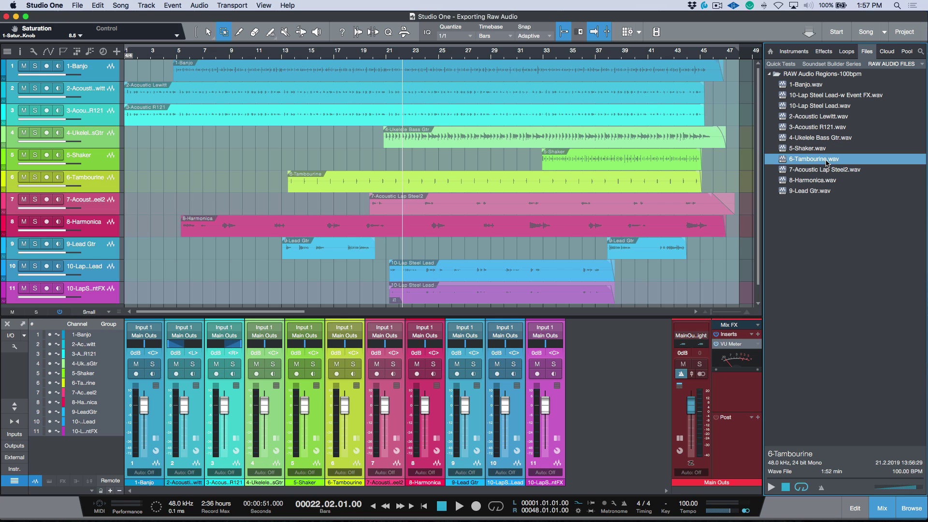
click(813, 171)
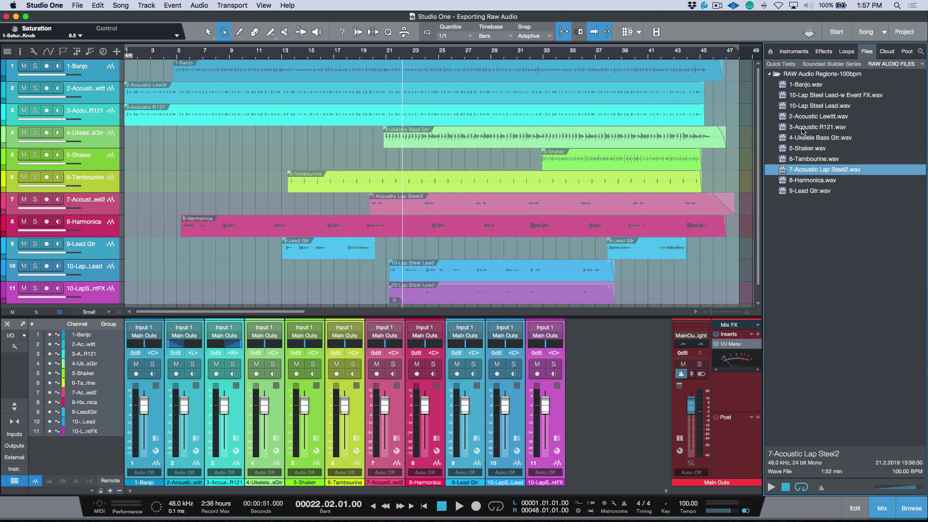
- Preview the exported 10-Lap Steel Lead.wav, starting from around the middle of the file
click(823, 97)
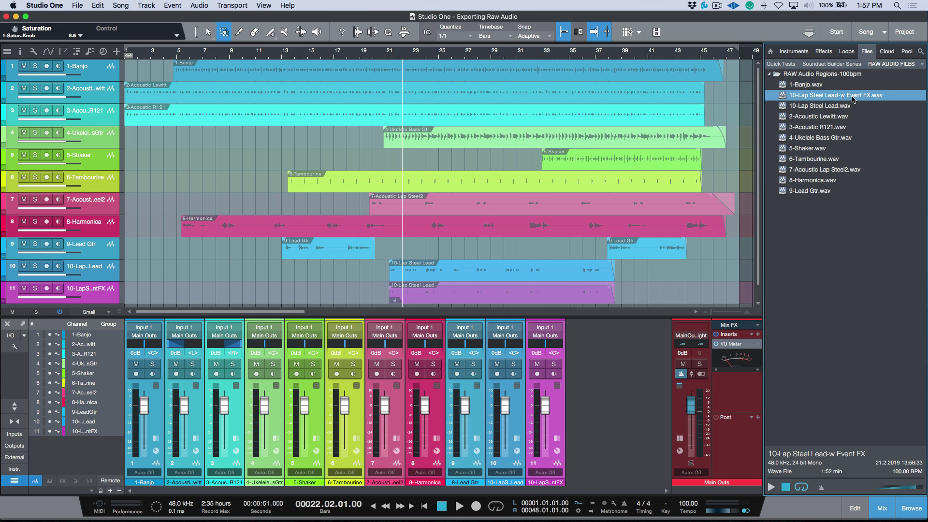
click(831, 108)
click(771, 487)
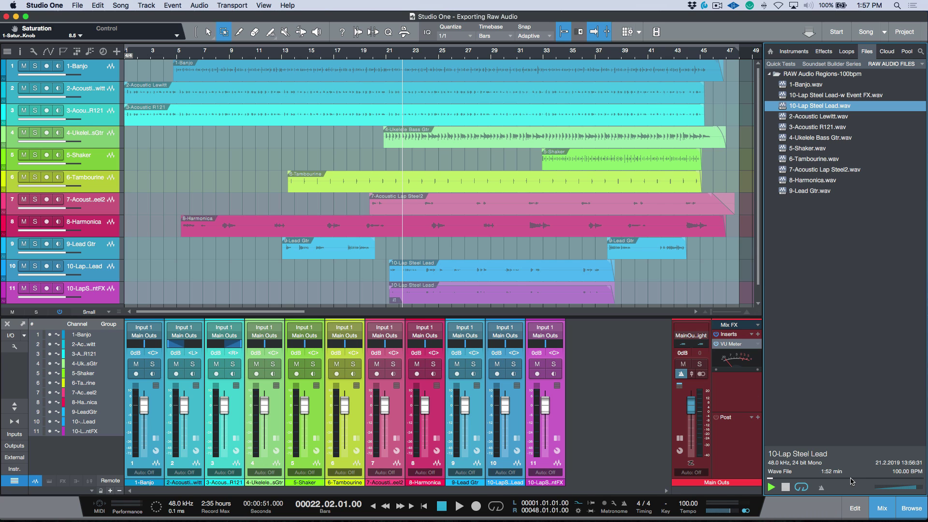
drag(851, 480, 859, 480)
- Preview 10-Lap Steel Lead-w Event FX.wav from around its middle for comparison, and stop playback
key(Up)
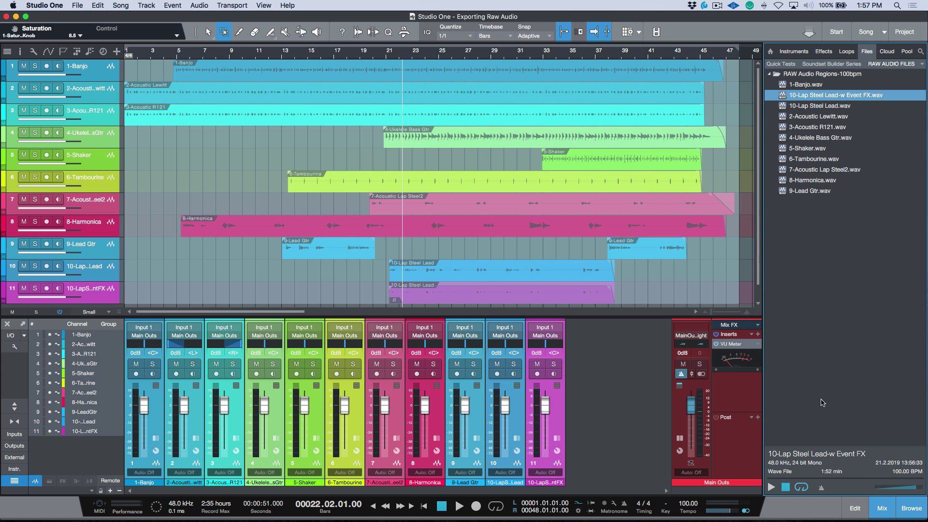
click(772, 487)
click(845, 481)
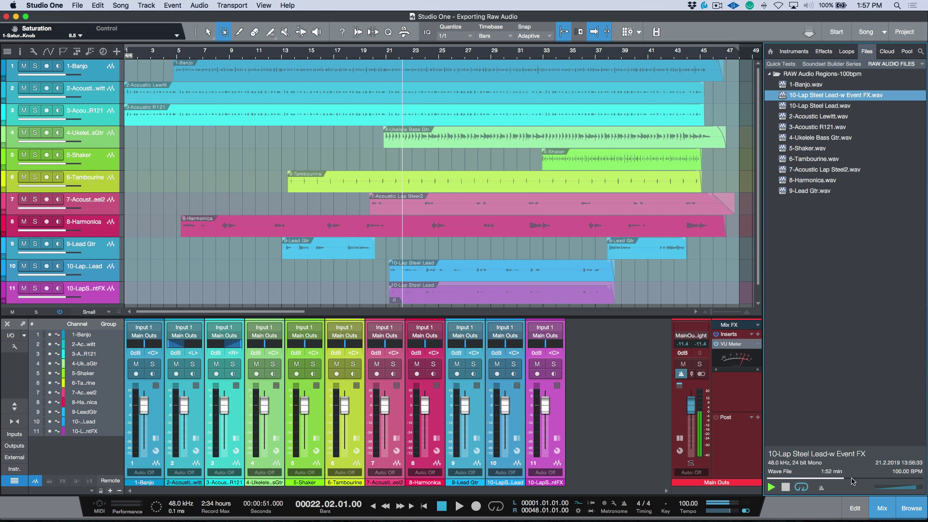
click(784, 487)
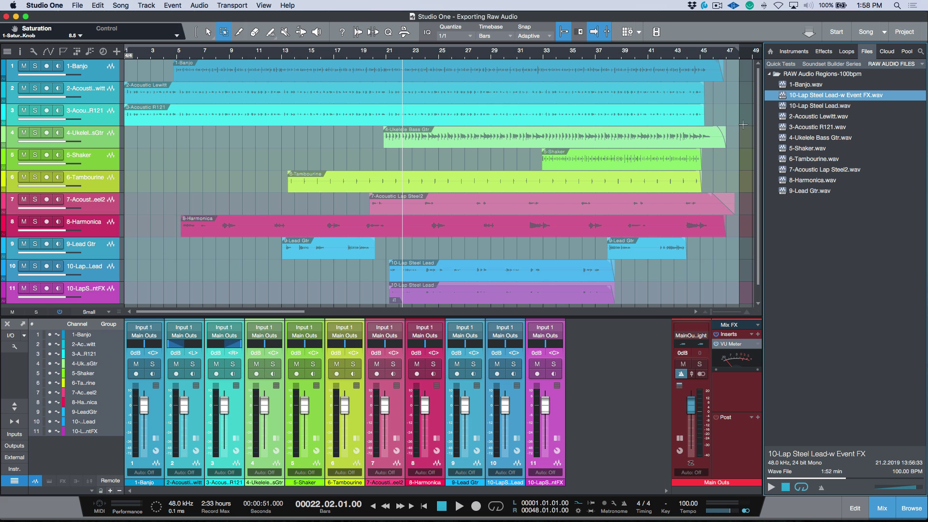
- Hide the eleven original tracks and import all exported wave files from RAW Audio Regions-100bpm onto new tracks starting at bar 1
click(100, 71)
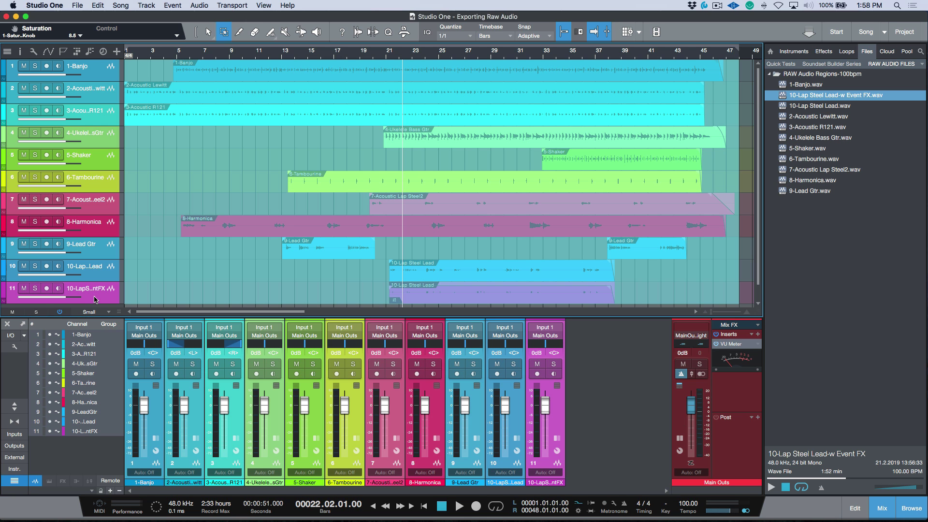
key(Delete)
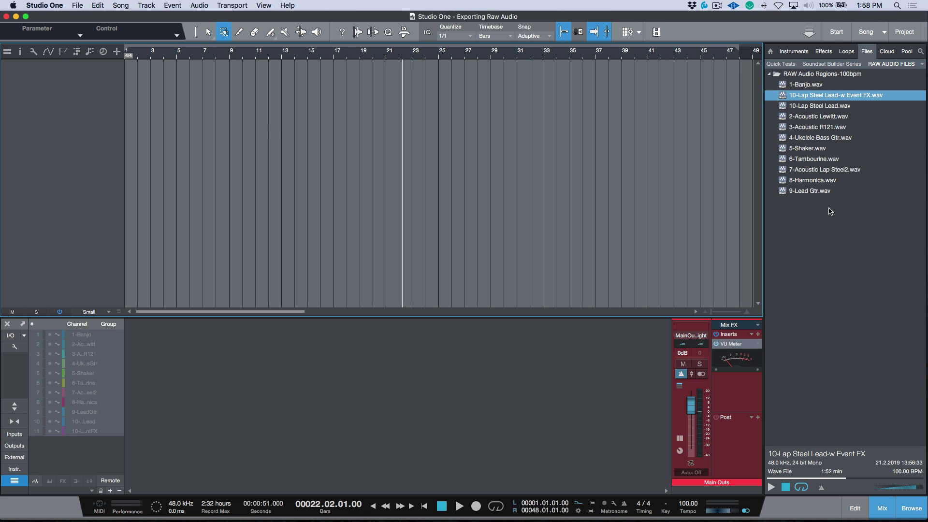
drag(830, 265, 147, 121)
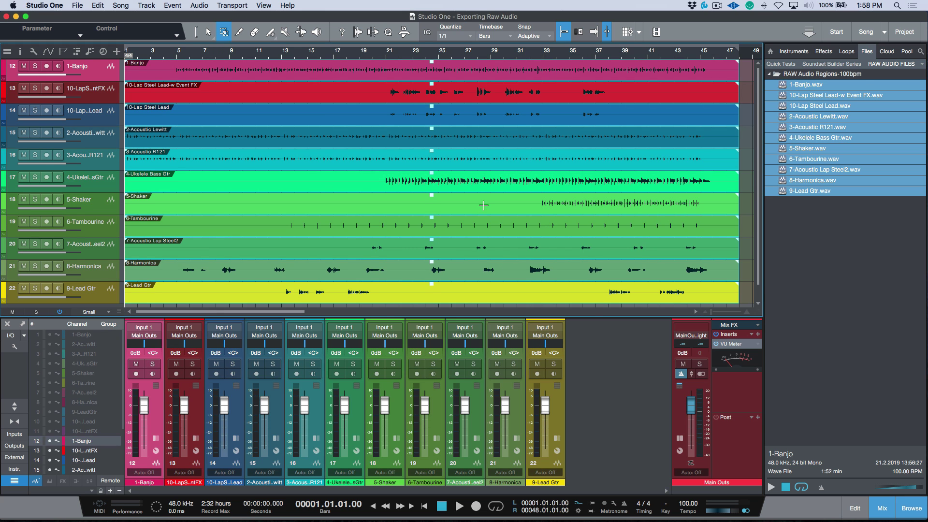
scroll(483, 205, down, 1)
scroll(483, 204, up, 1)
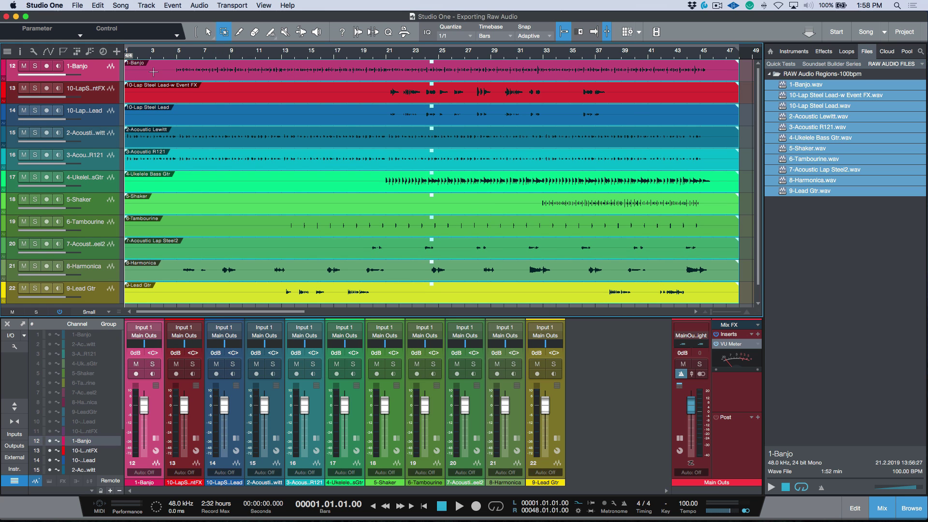
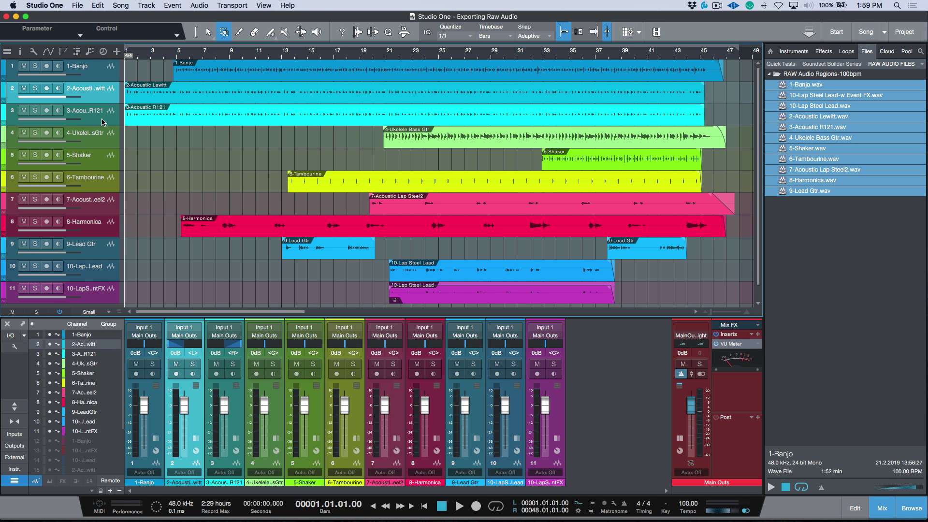
- Solo the 2-Acoustic Lewitt and 3-Acoustic R121 tracks together and listen to them from about bar 9
shift+click(103, 122)
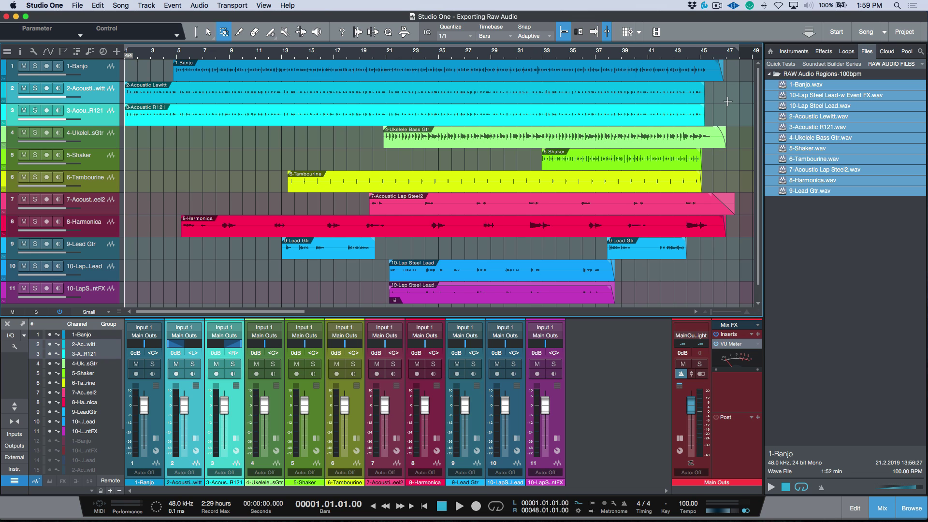
click(37, 88)
click(238, 93)
key(space)
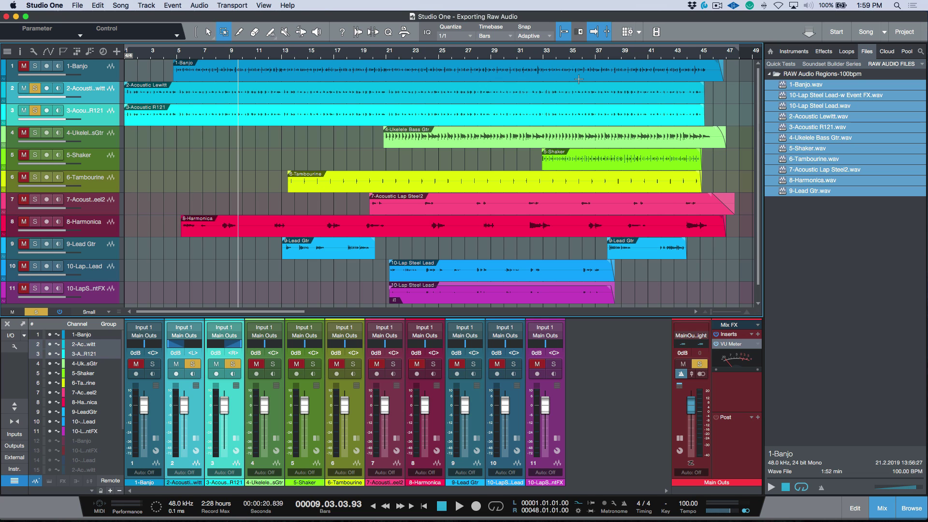
- Select the range from bar 1 to bar 47 across both acoustic guitar tracks and mix the selection down to a new track
scroll(725, 102, right, 1)
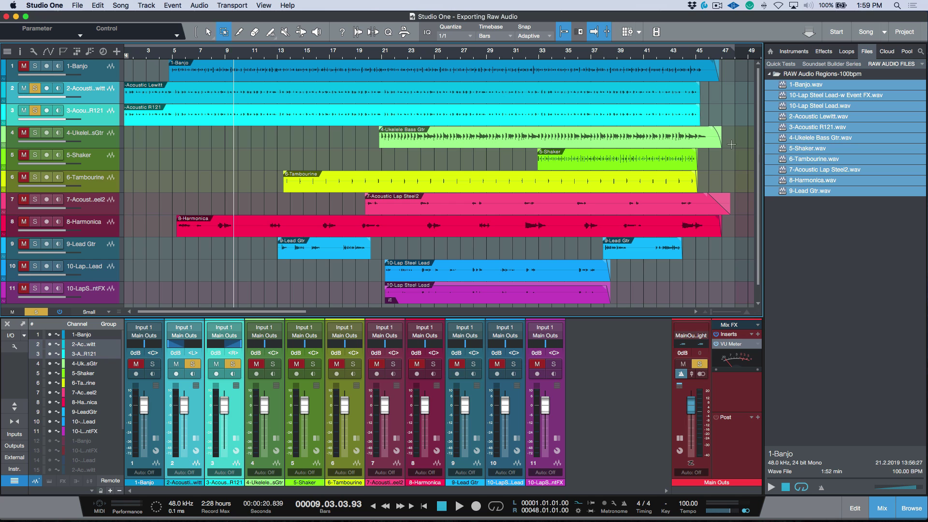
drag(722, 89, 83, 123)
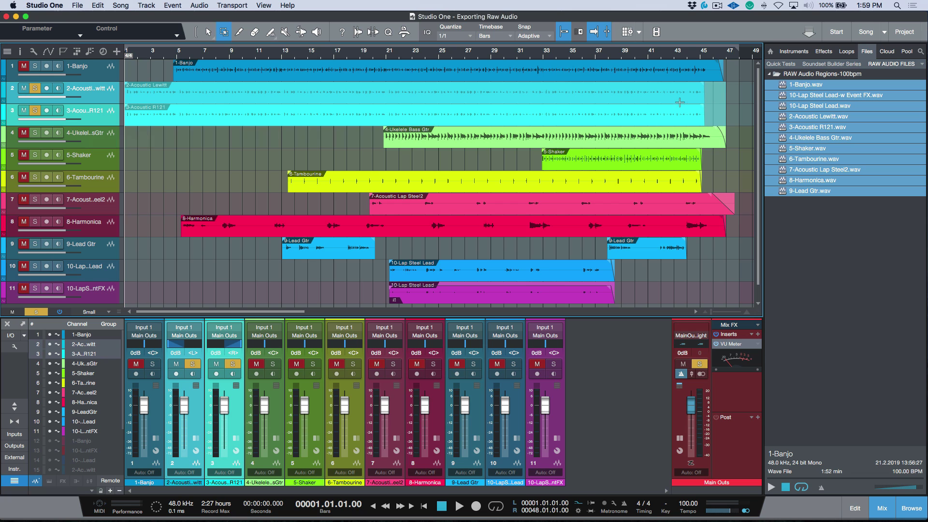
right_click(433, 99)
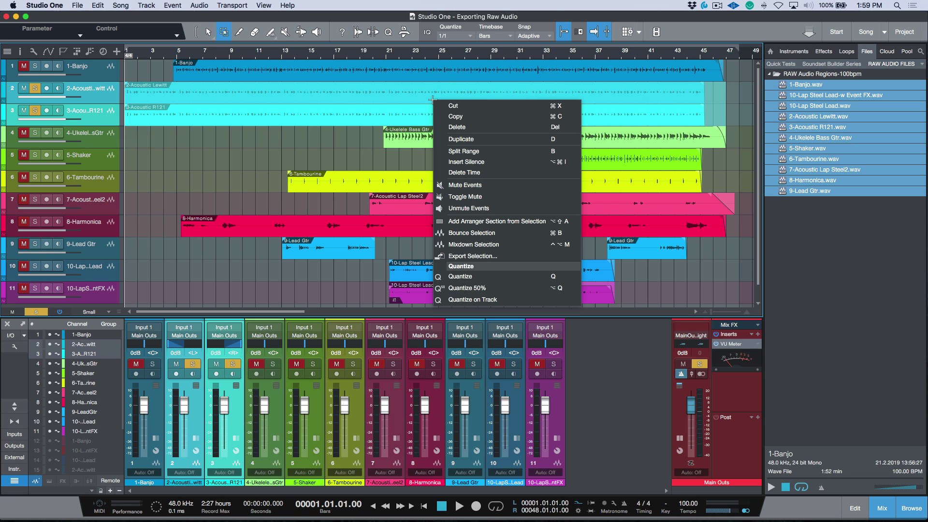
click(480, 243)
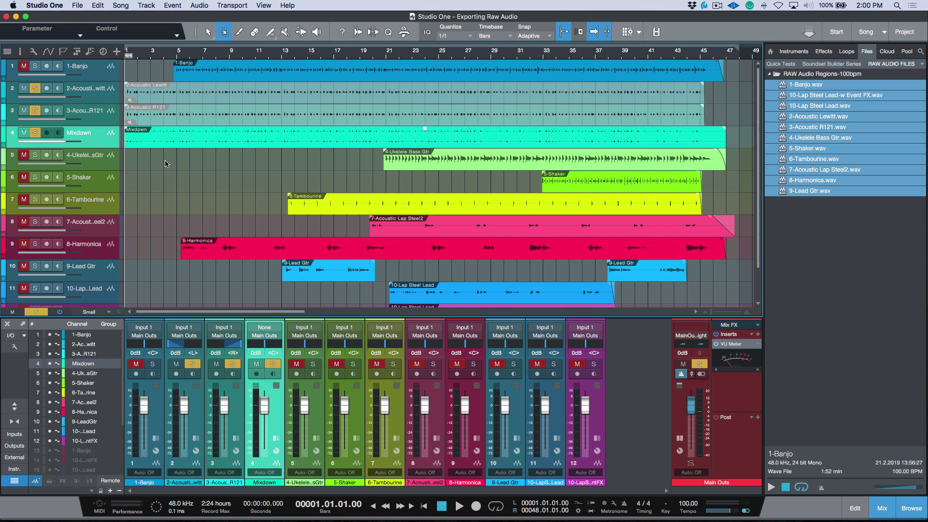
- Solo only the Mixdown track, listen to it from about bar 8, and stop playback
click(35, 132)
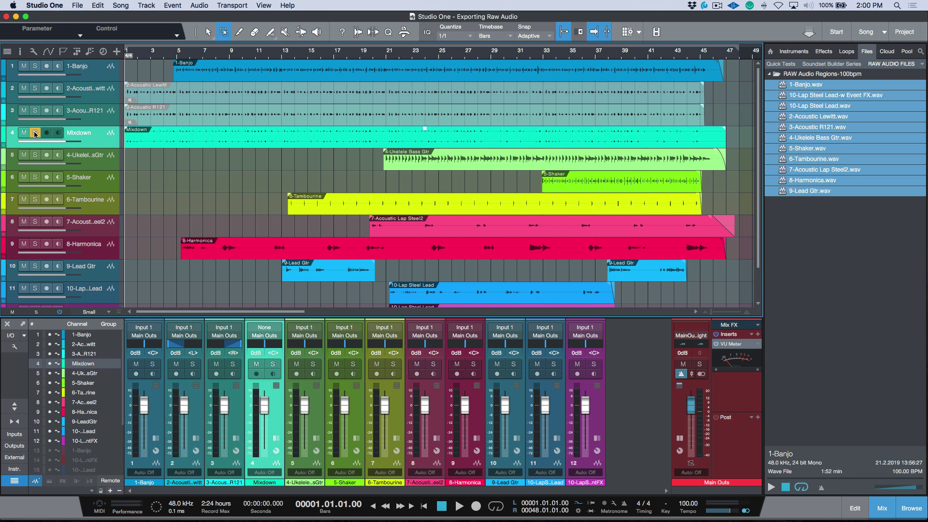
click(213, 140)
key(space)
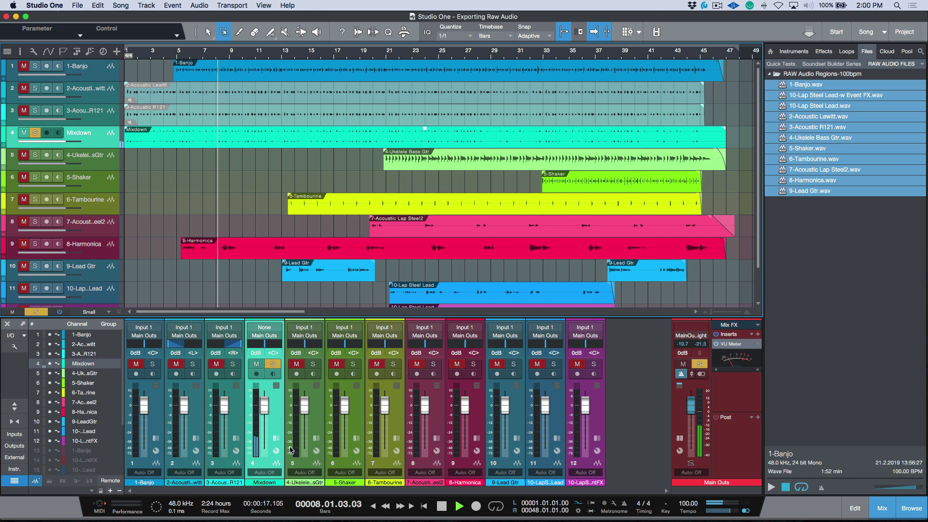
key(space)
- Rename the Mixdown track and its audio event as Stereo Gtrs
double_click(89, 134)
text(S)
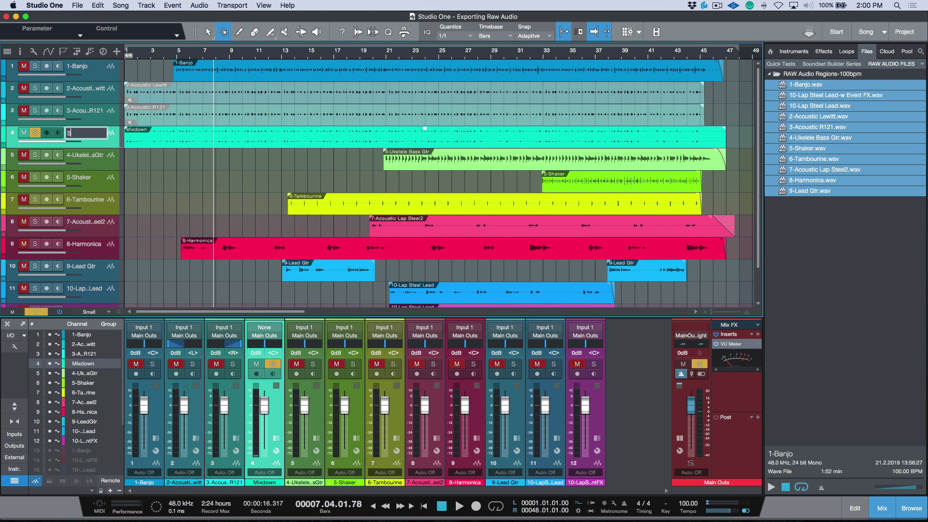
text(tereo Gtrs)
key(Return)
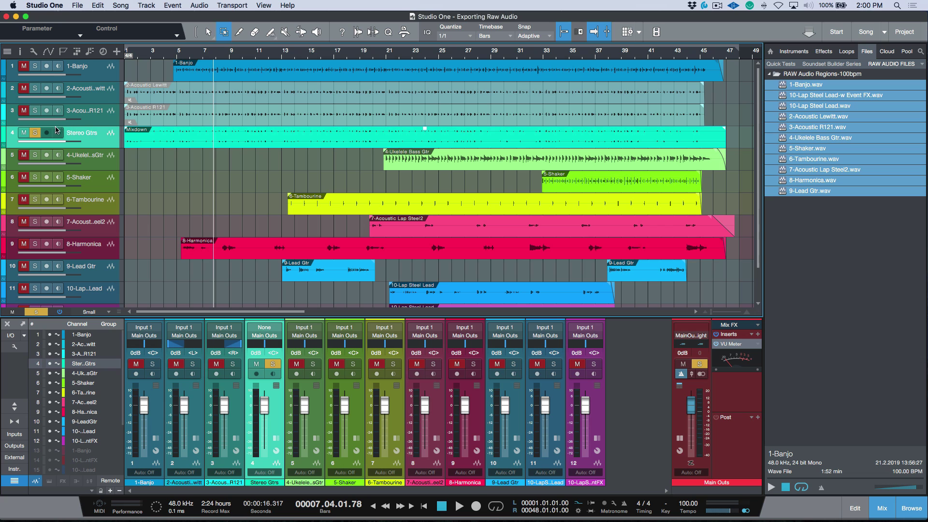
double_click(88, 133)
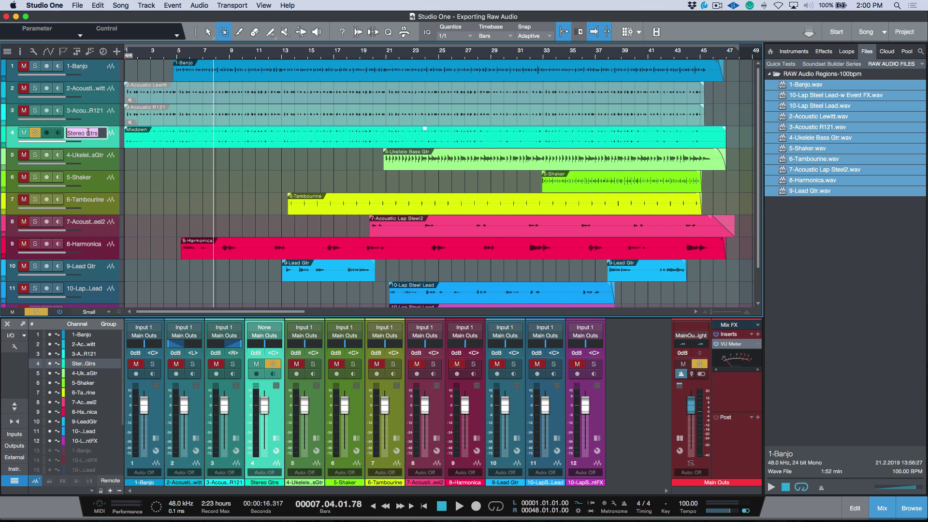
key(Return)
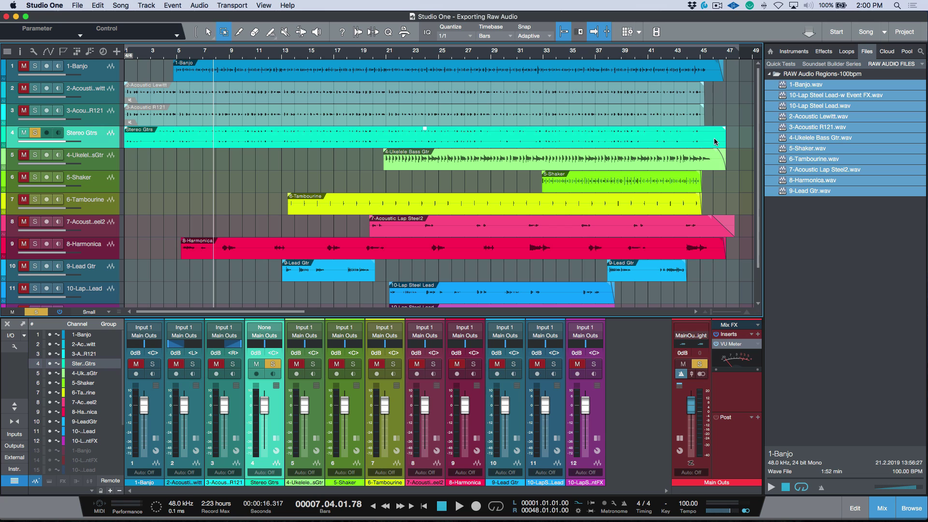
- Clear the solo, select bars 1 to 48 on the Stereo Gtrs track, and export that range into the RAW Audio Regions-100bpm folder
click(839, 244)
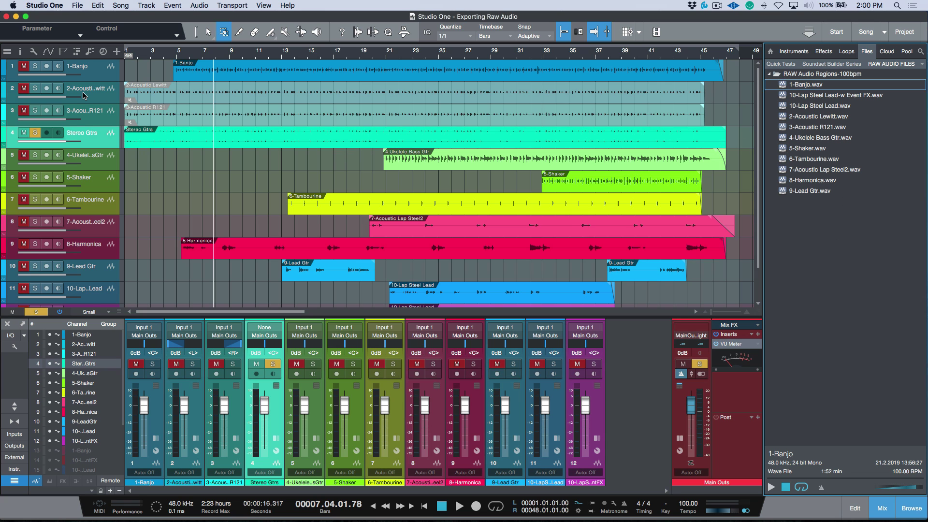
key(shift+s)
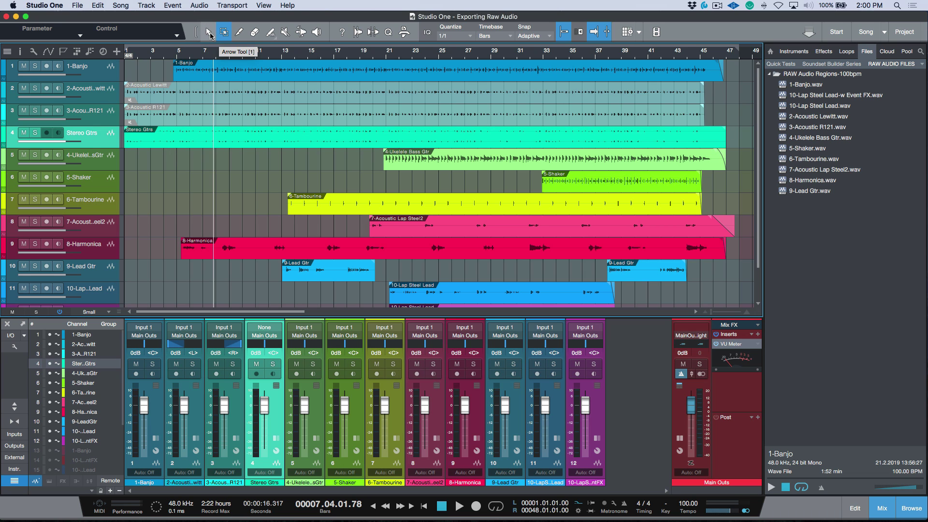
click(737, 131)
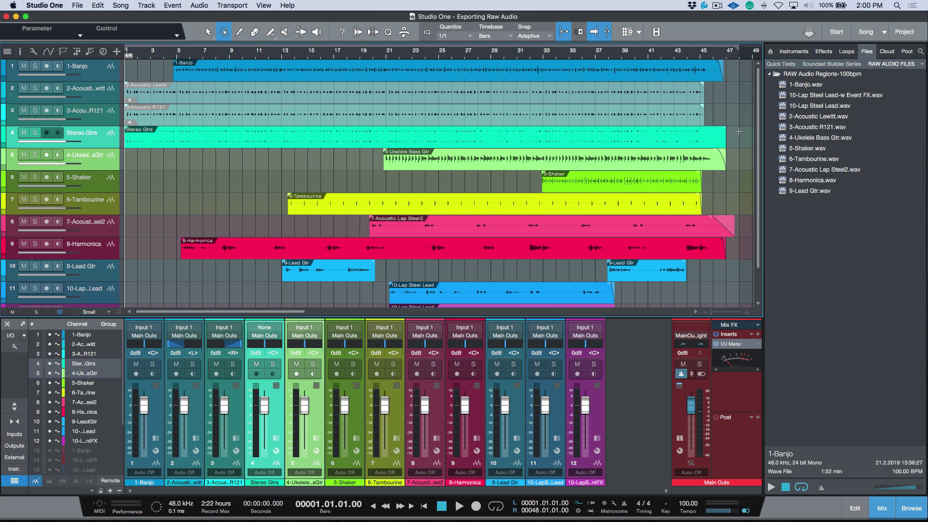
click(98, 141)
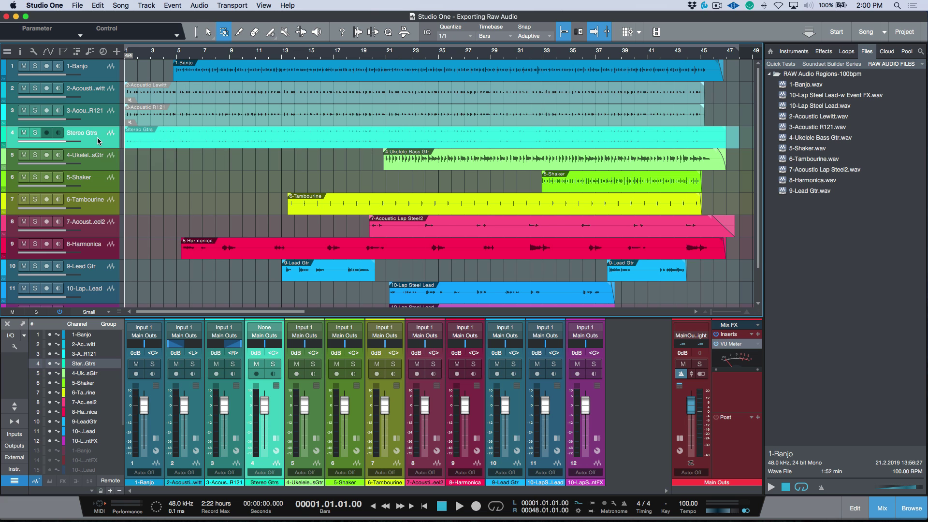
drag(165, 140, 829, 78)
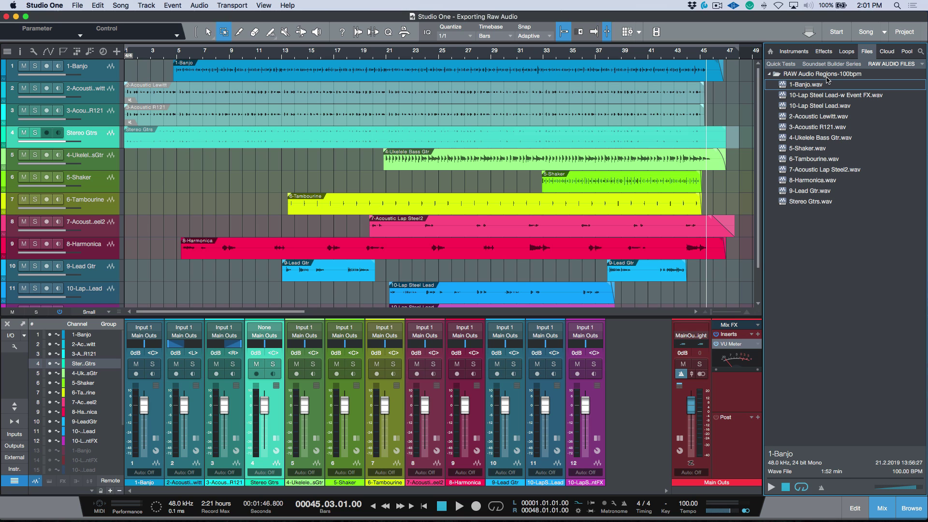
- Preview the exported Stereo Gtrs.wav and stop playback
click(808, 202)
click(772, 487)
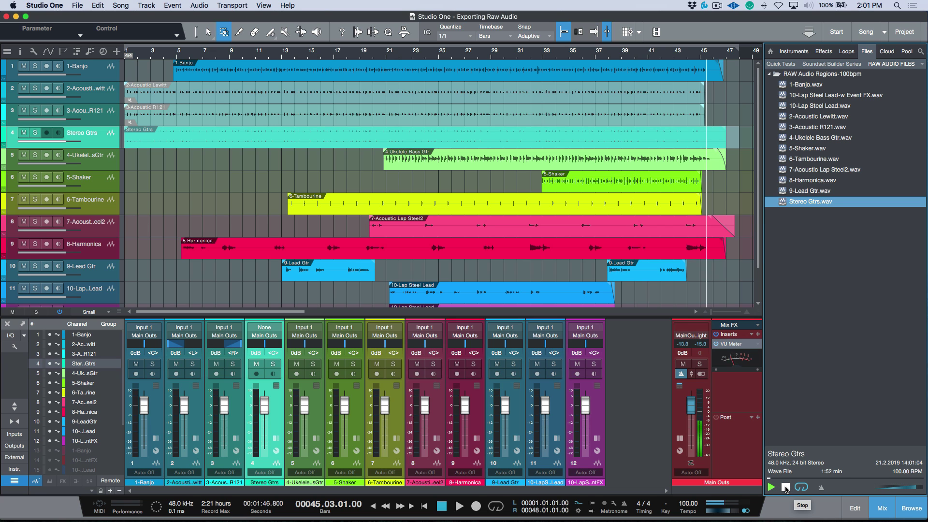
click(785, 488)
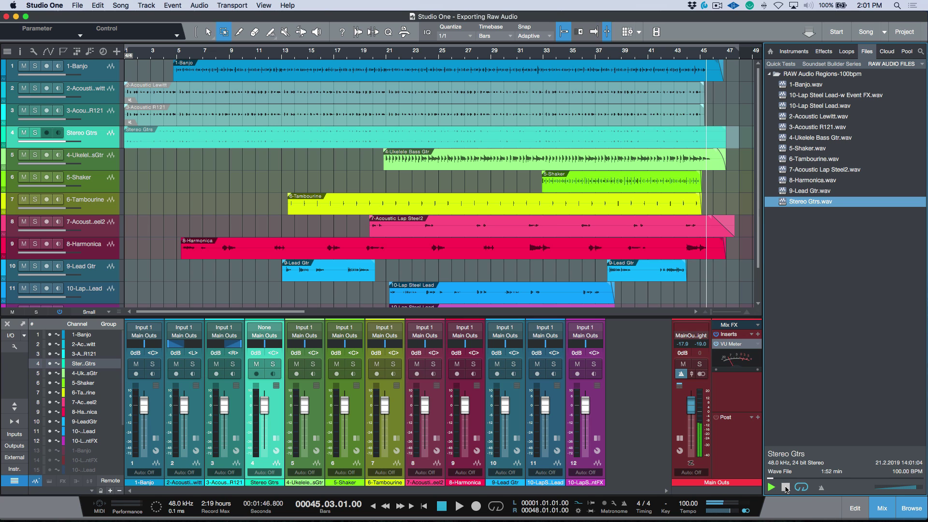